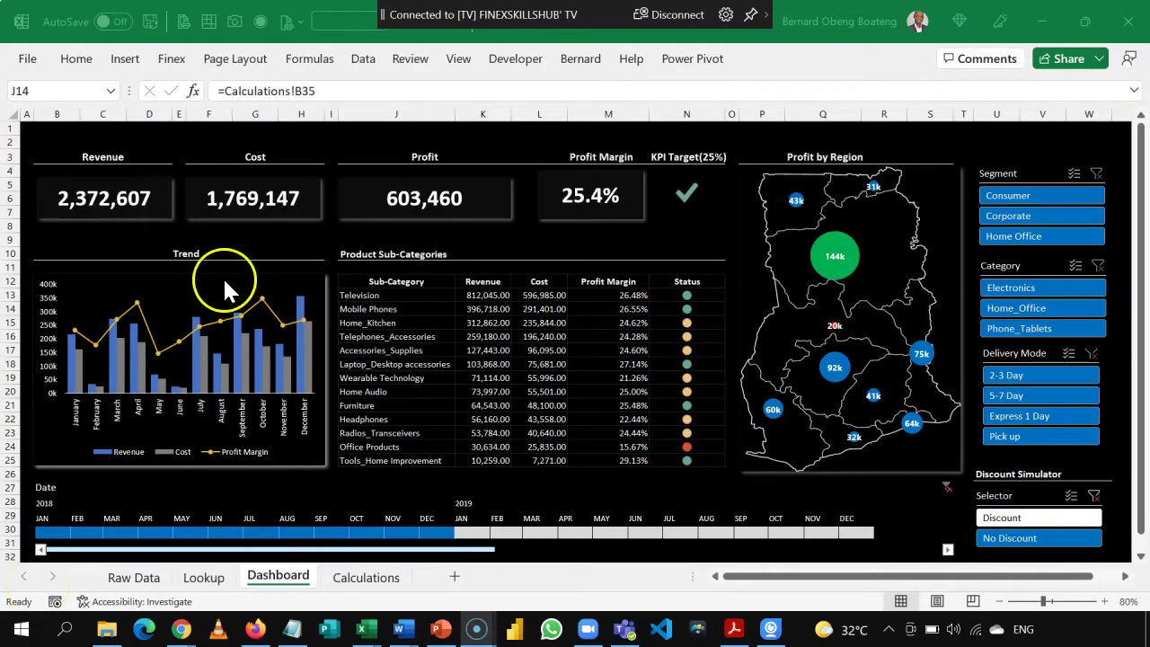
Bring the dashboard workbook forward and check the cells feeding the Revenue, Cost, Profit and Profit Margin cards.
left_click(151, 235)
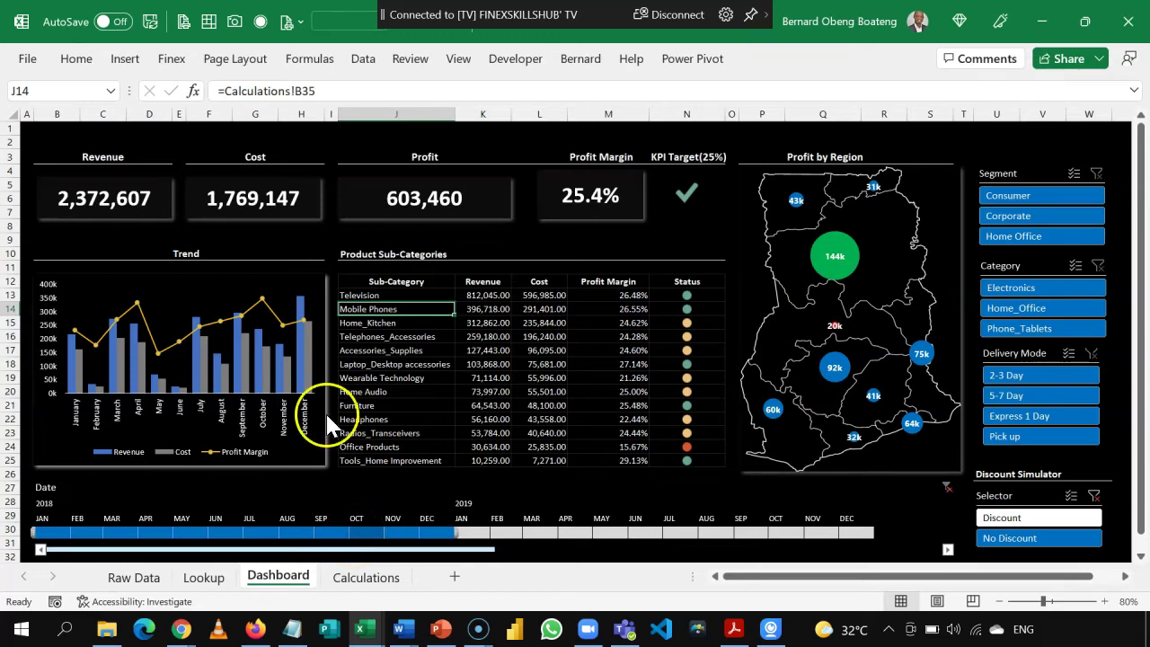
left_click(141, 216)
left_click(247, 216)
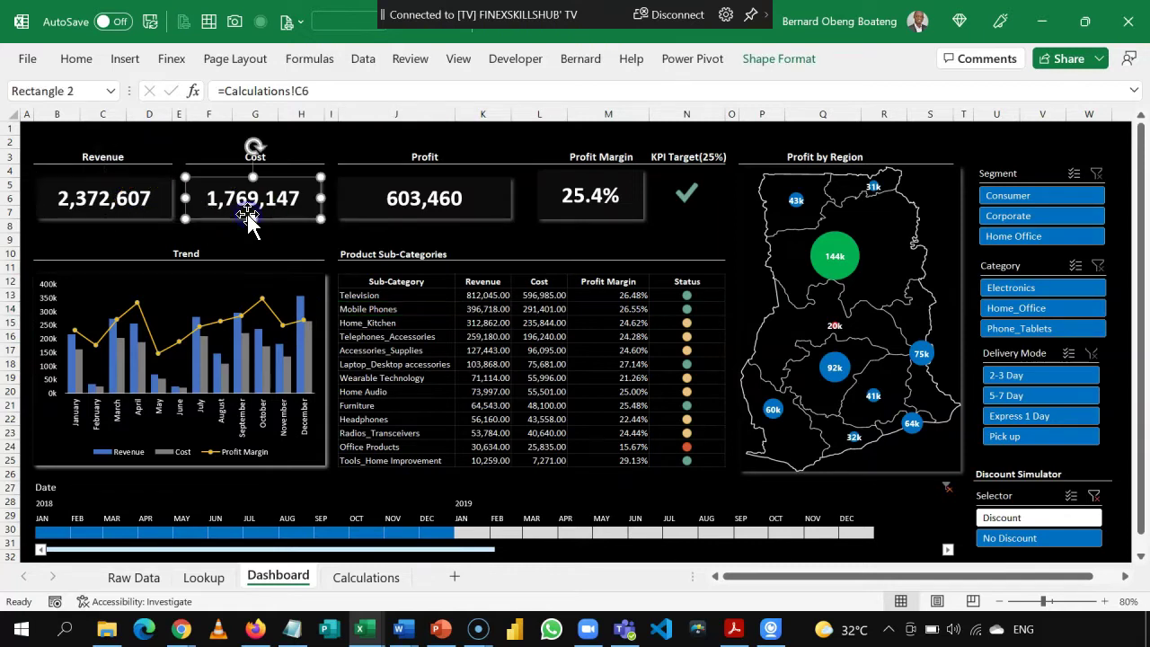
left_click(431, 218)
left_click(584, 210)
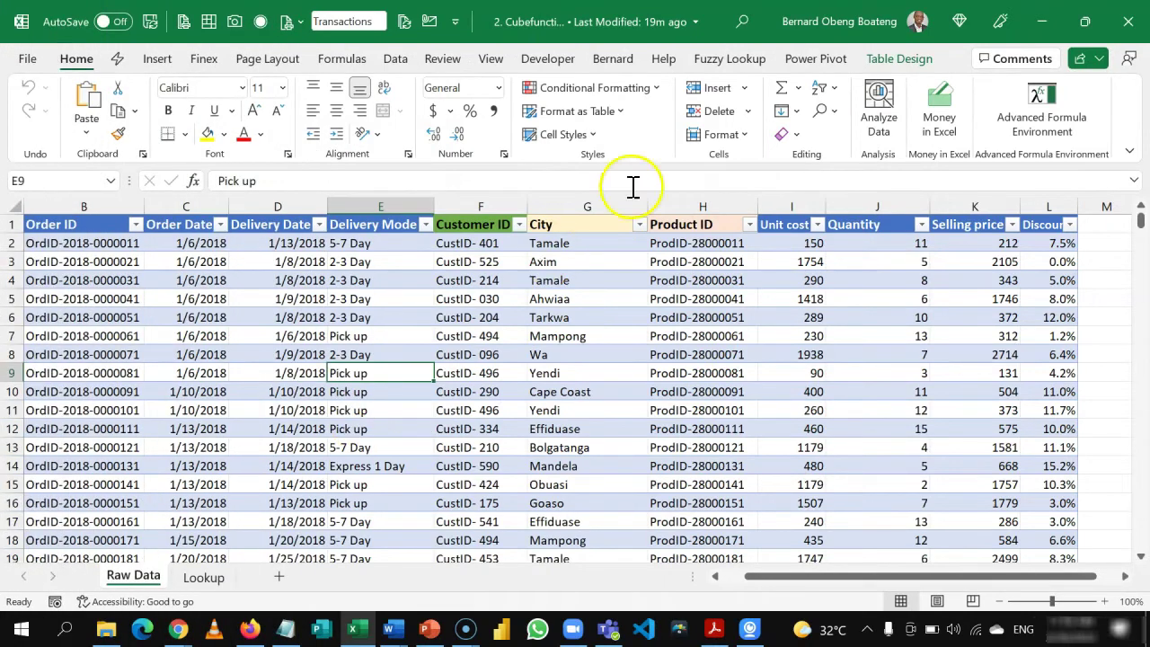
Open a new Power Pivot measure for the Transactions table from Measures > New Measure.
left_click(813, 60)
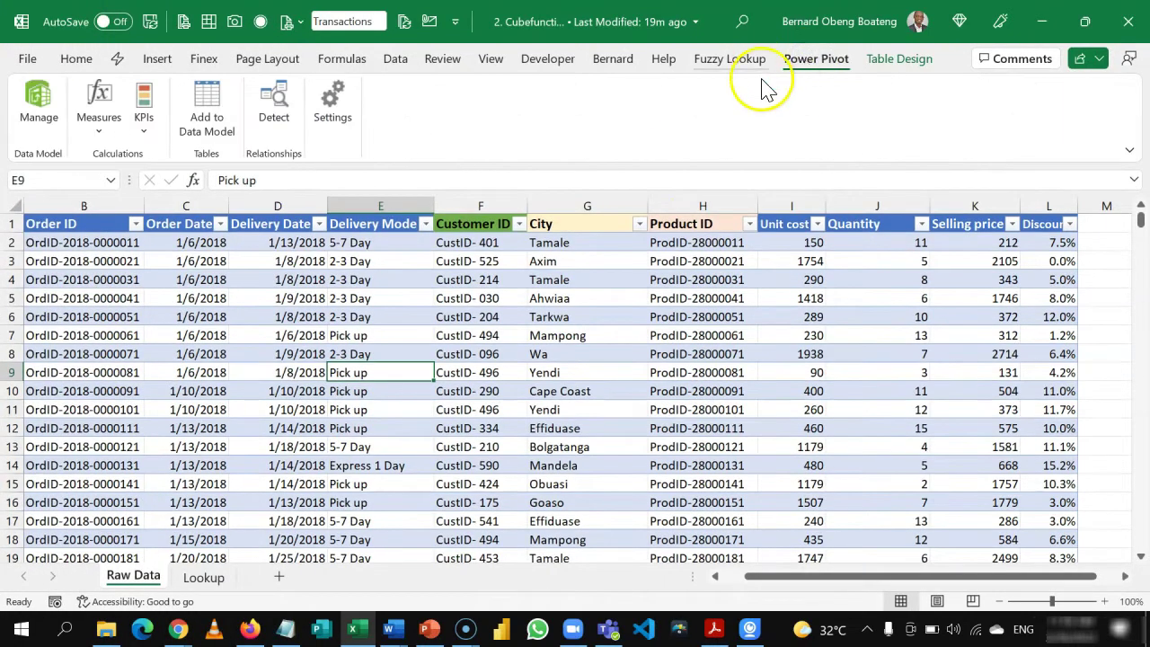
left_click(95, 137)
left_click(113, 161)
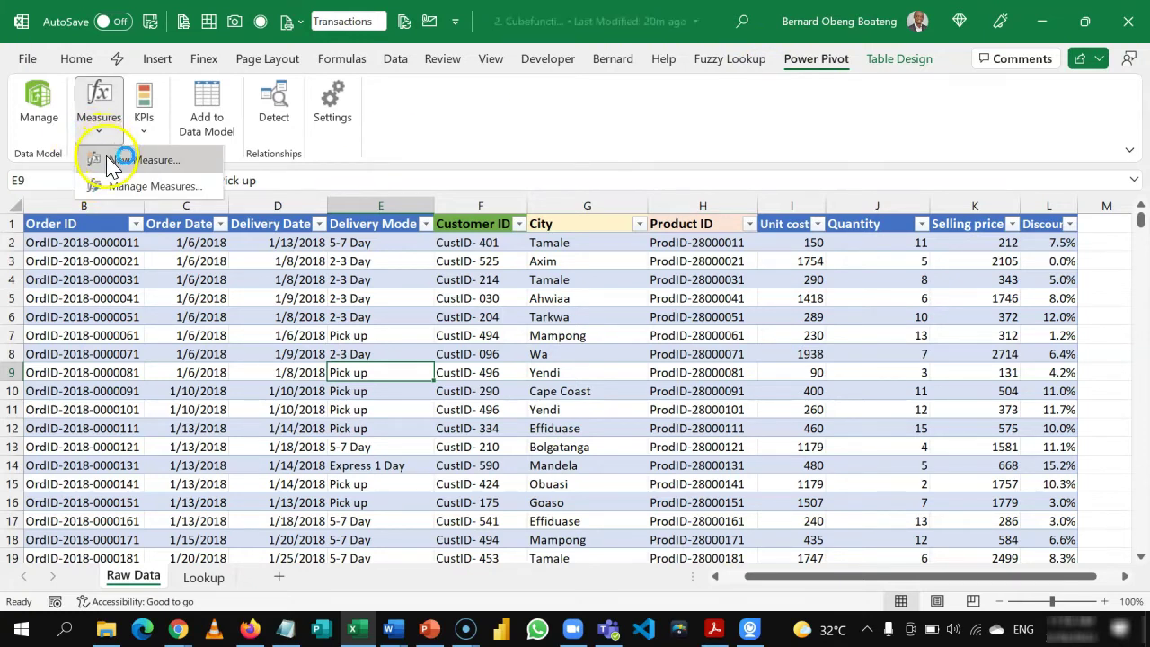
left_click(144, 162)
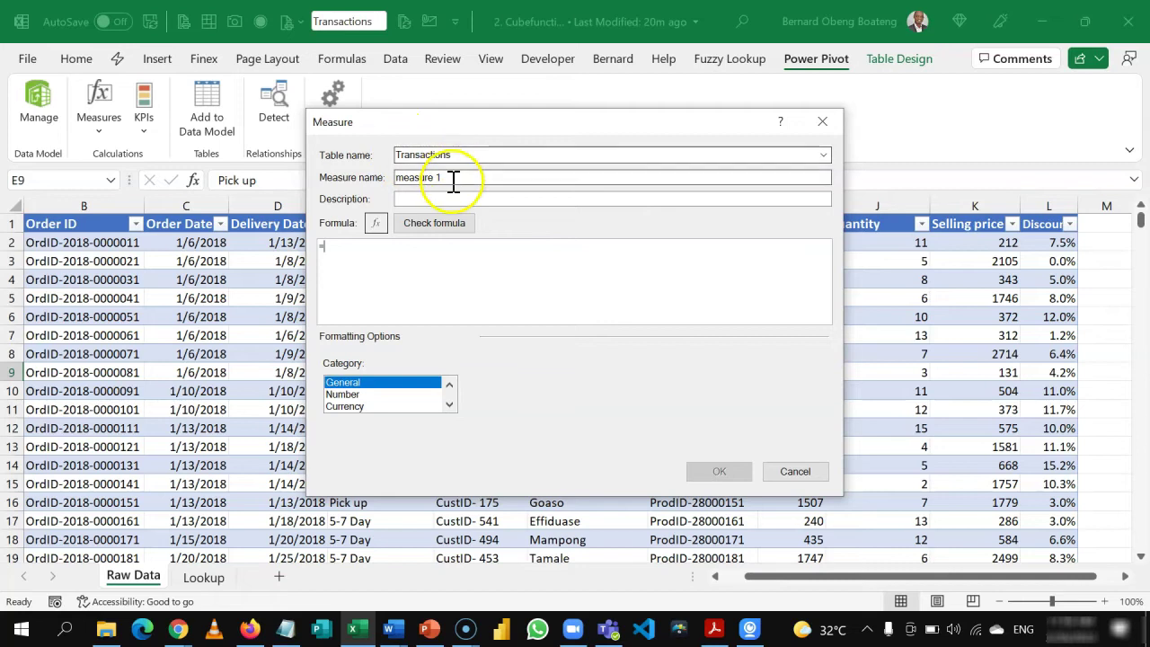
Replace the default name 'measure 1' with 'Total Revenue'.
left_click(453, 178)
left_click_drag(452, 179, 350, 176)
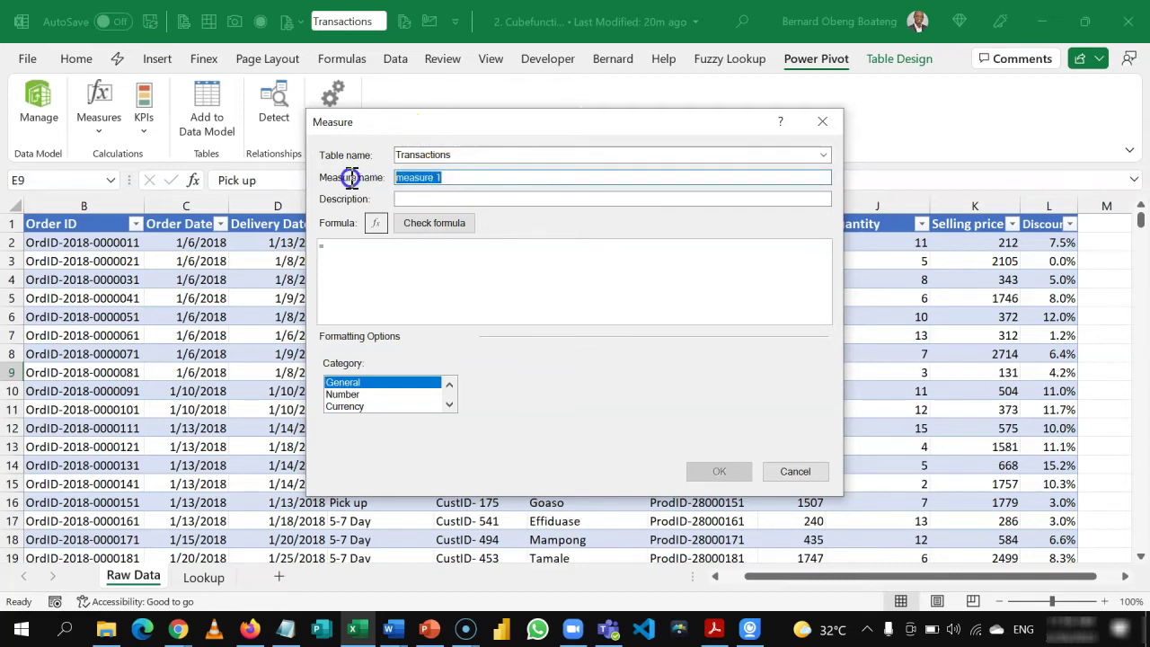
type("Tot")
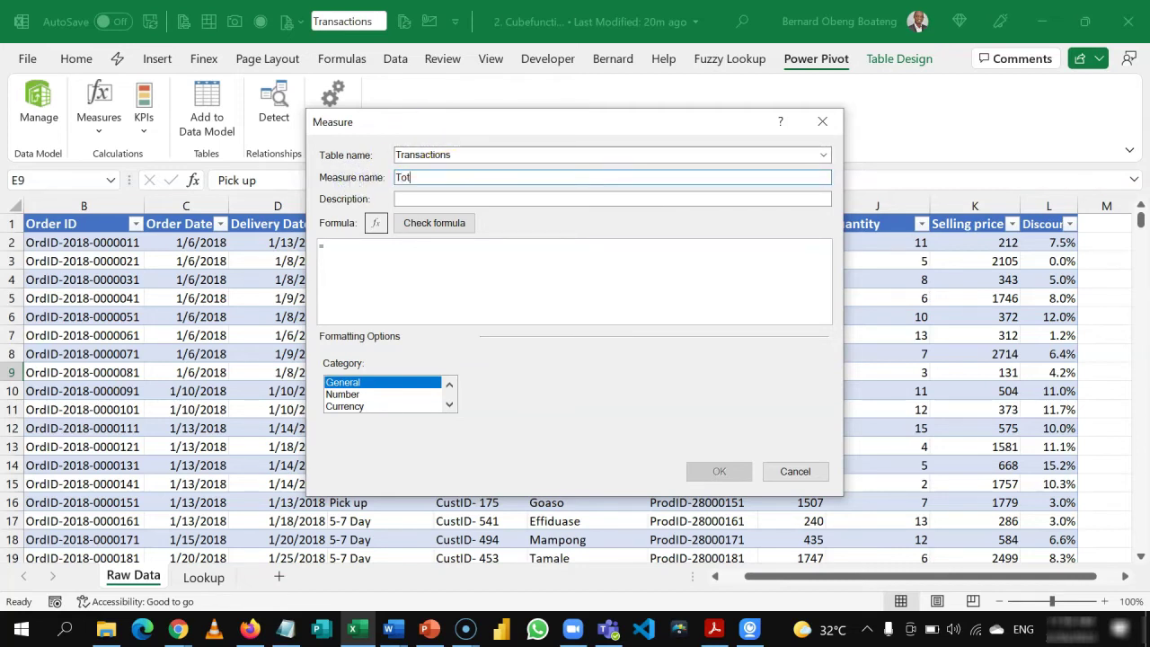
type("al Revenue")
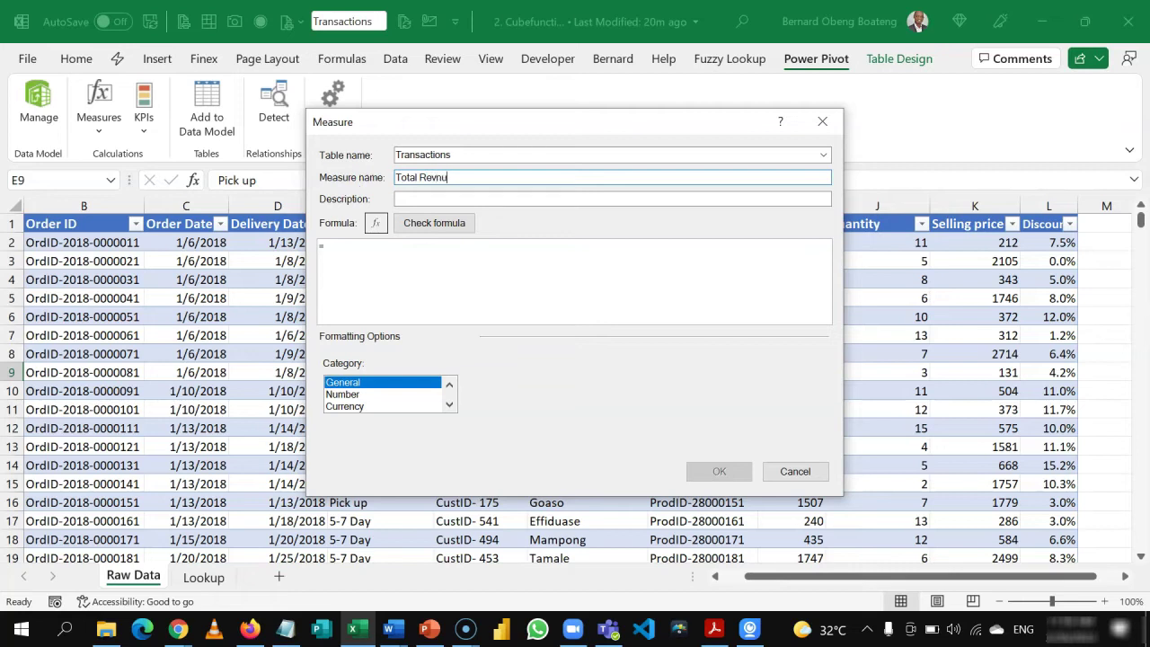
left_click(450, 197)
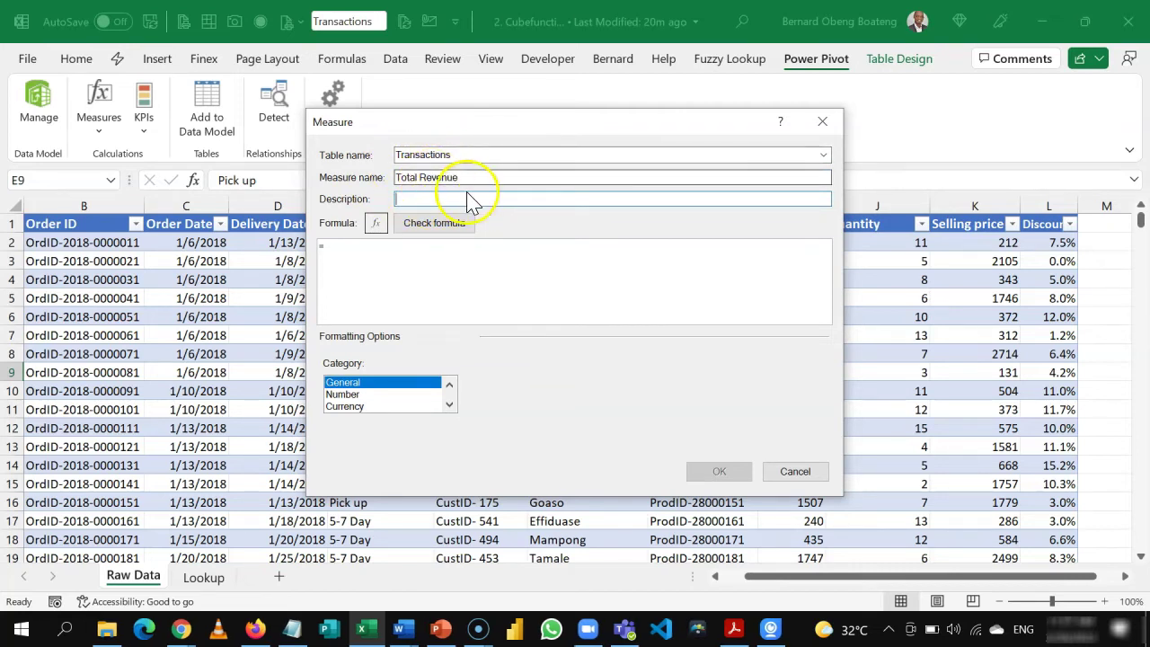
Begin the measure formula with '=' and reposition the Measure dialog over the sheet.
left_click(352, 257)
type("=")
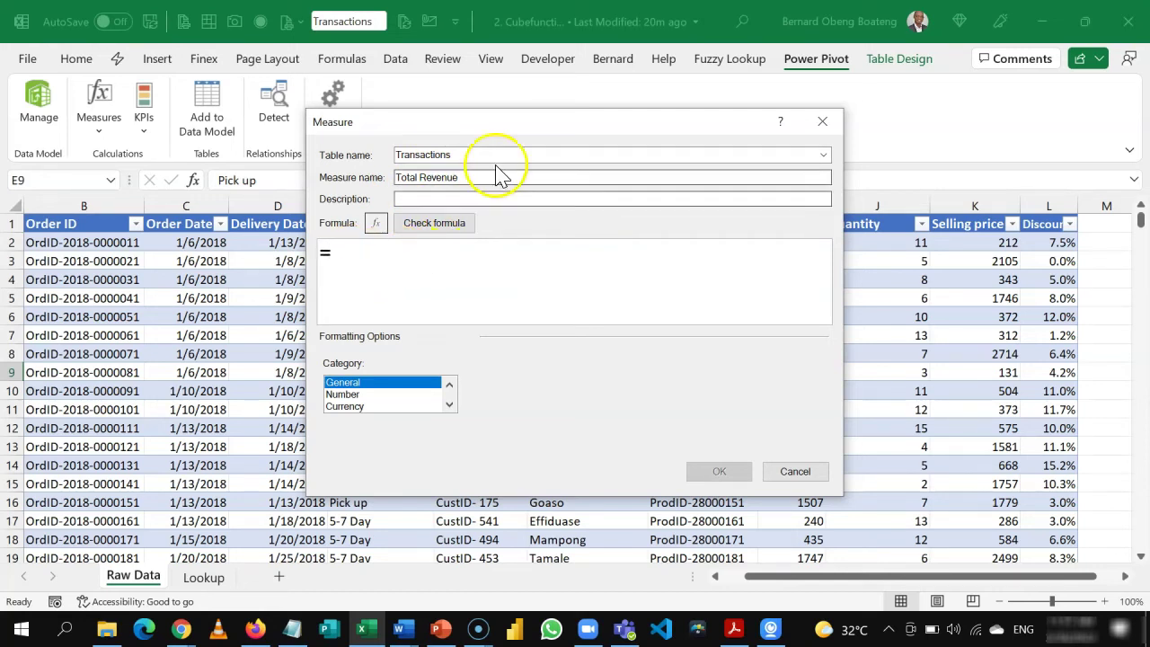
left_click_drag(578, 123, 558, 354)
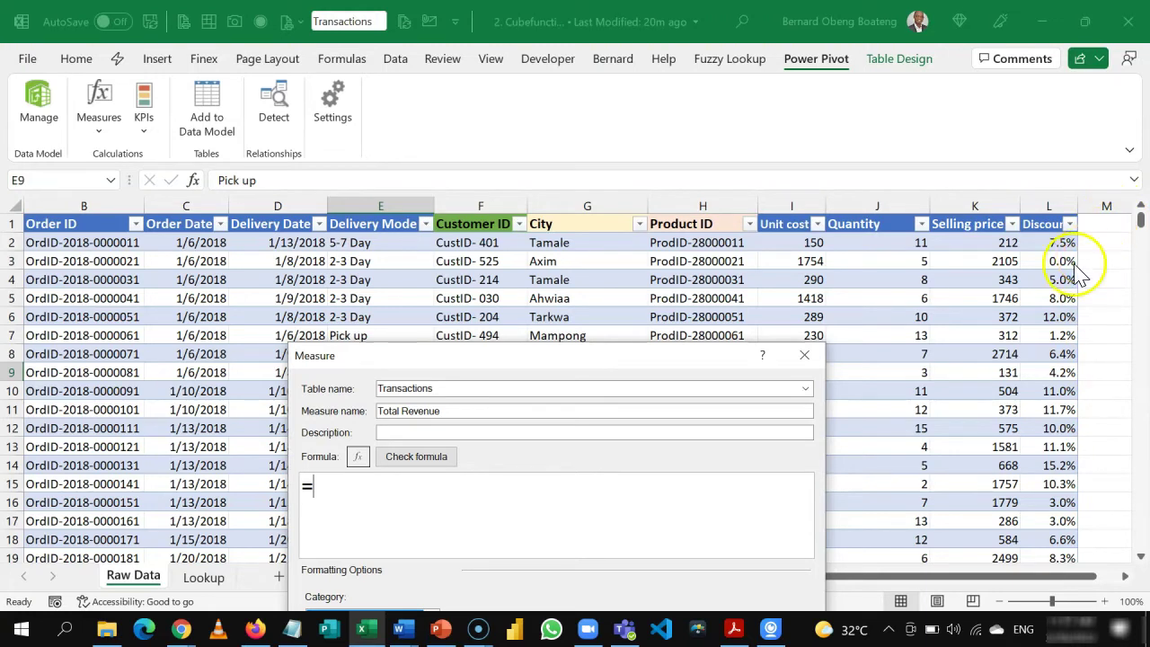
left_click(692, 361)
left_click_drag(692, 361, 729, 171)
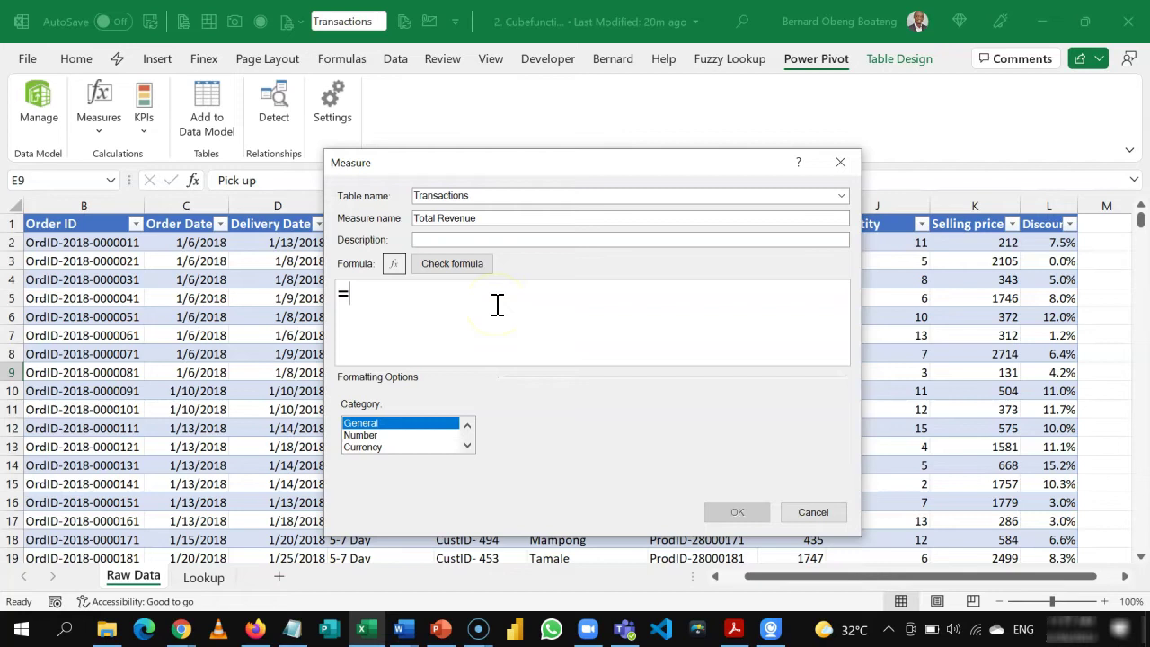
Enter the formula =SUMX(Transactions,[Selling price]*[Quantity]) using autocomplete for the function and columns.
type("sum")
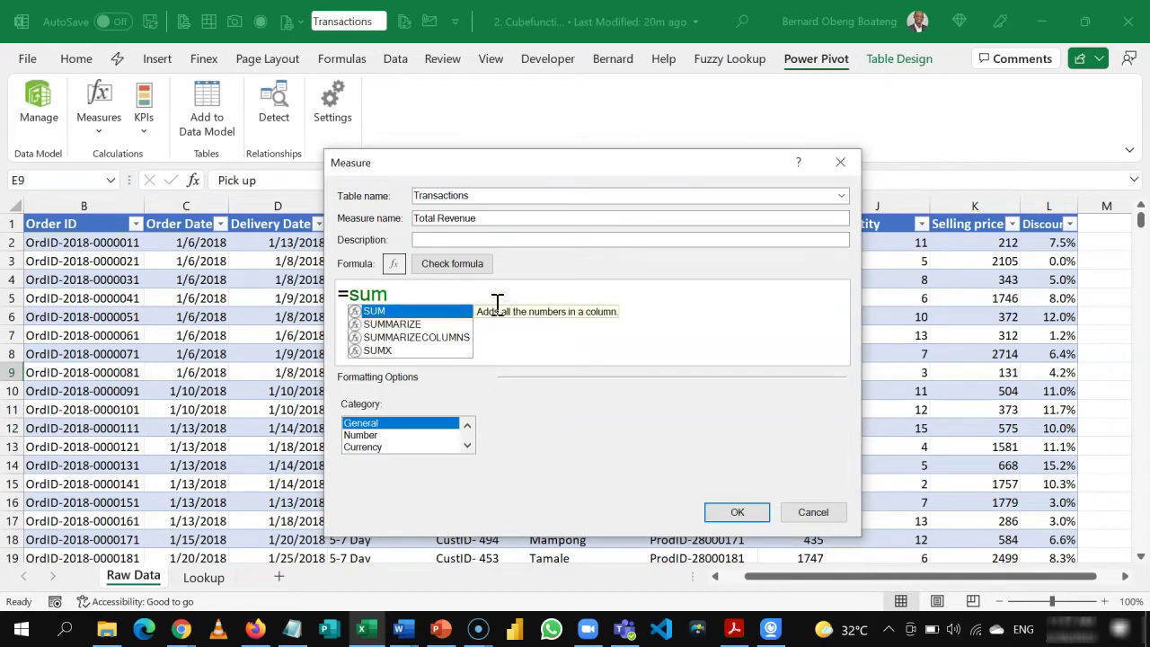
key("Down")
key("Down")
key("Down")
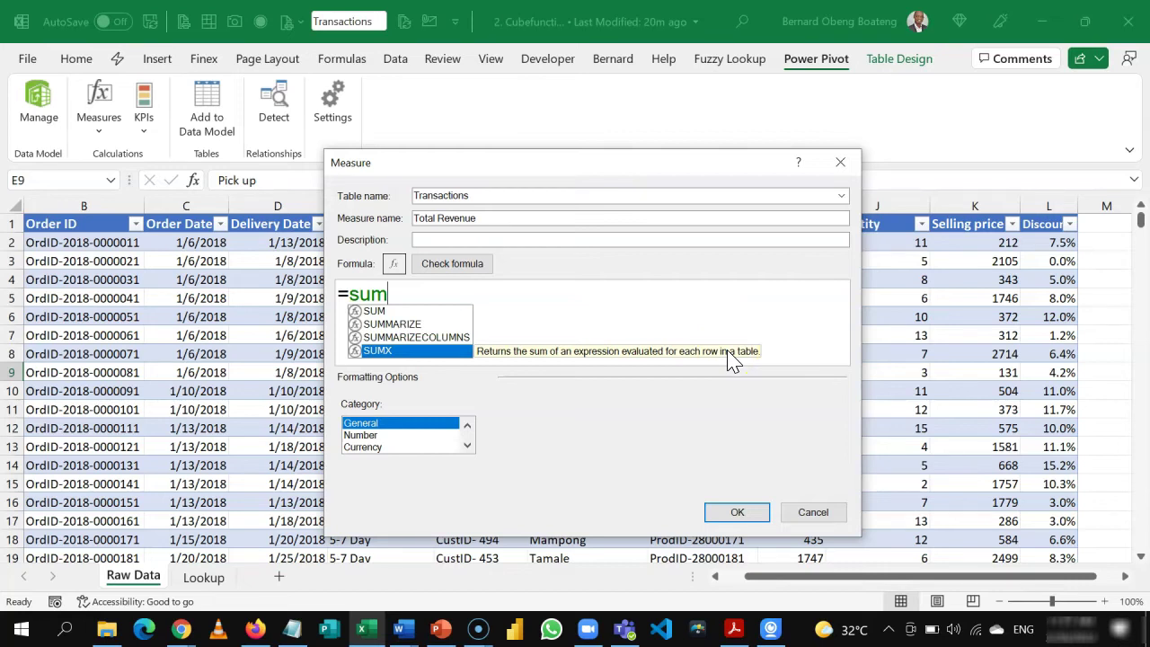
key("Tab")
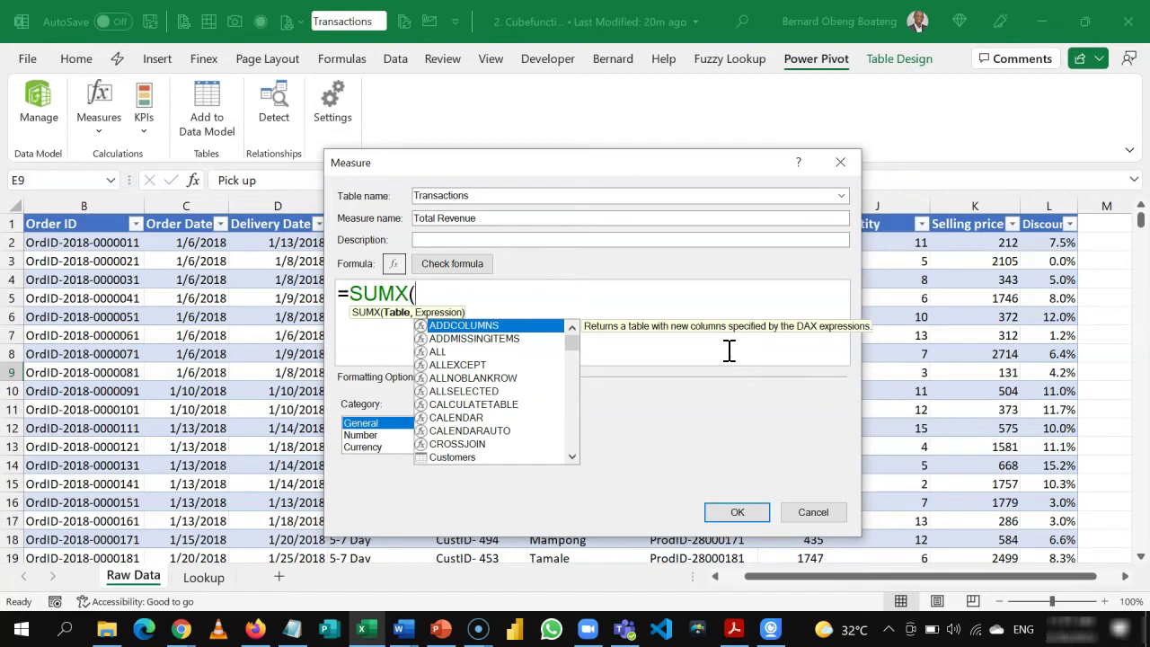
type("tr")
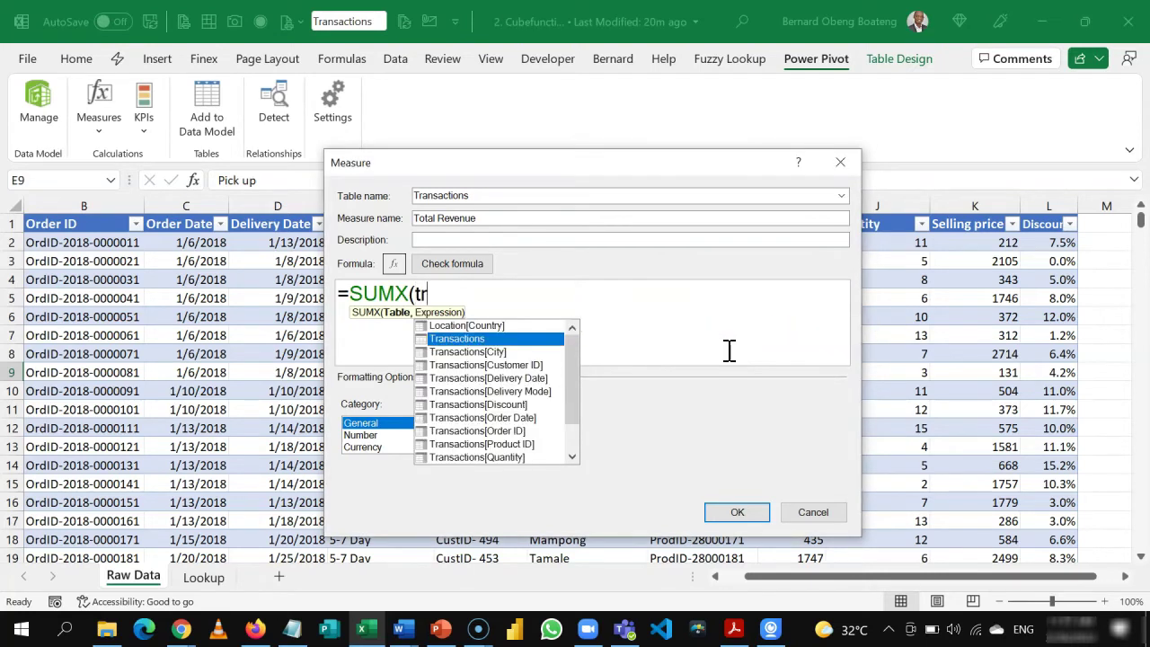
key("Tab")
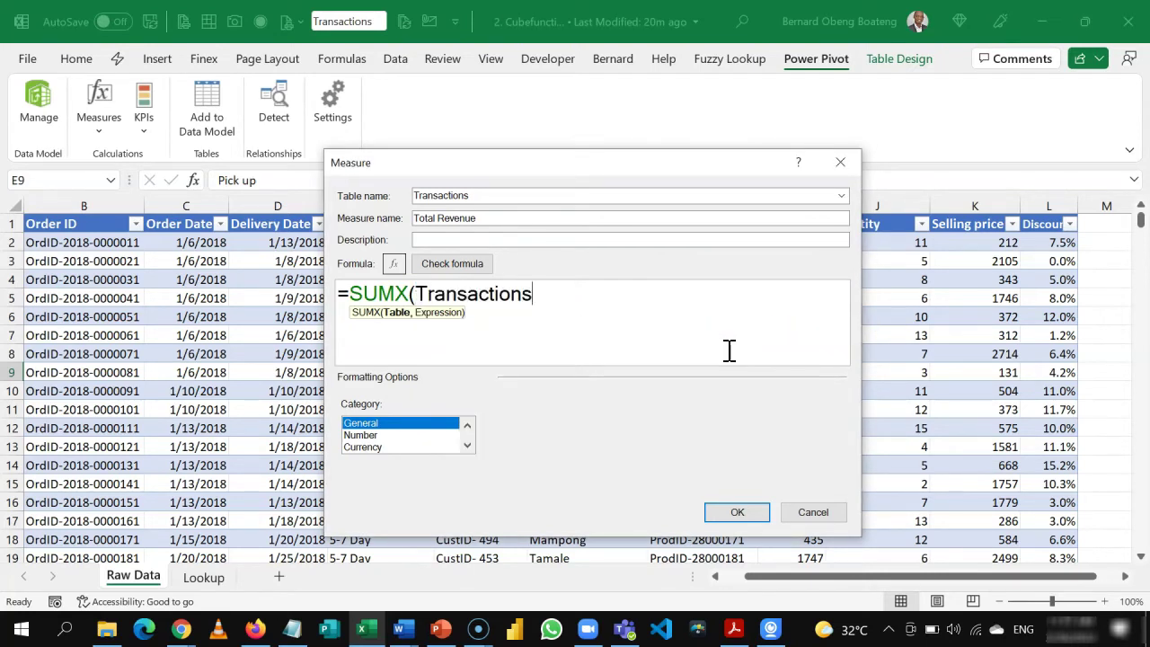
type(",[")
key("Down")
key("Down")
key("Down")
key("Down")
key("Down")
key("Down")
key("Down")
key("Down")
key("Down")
key("Down")
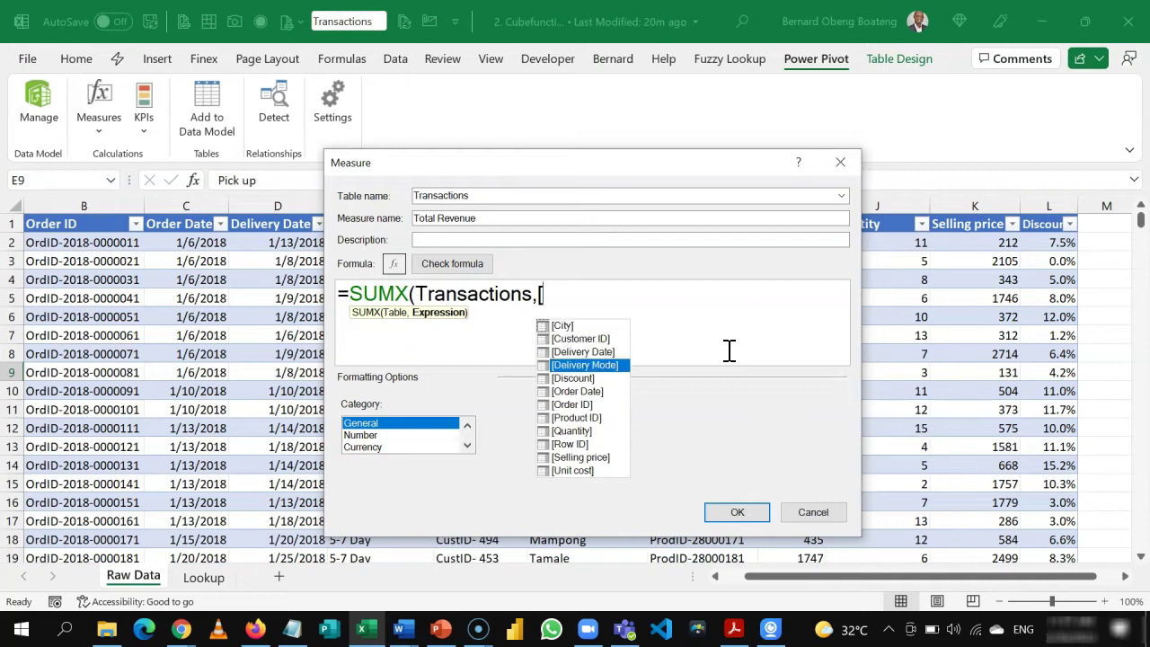
key("Tab")
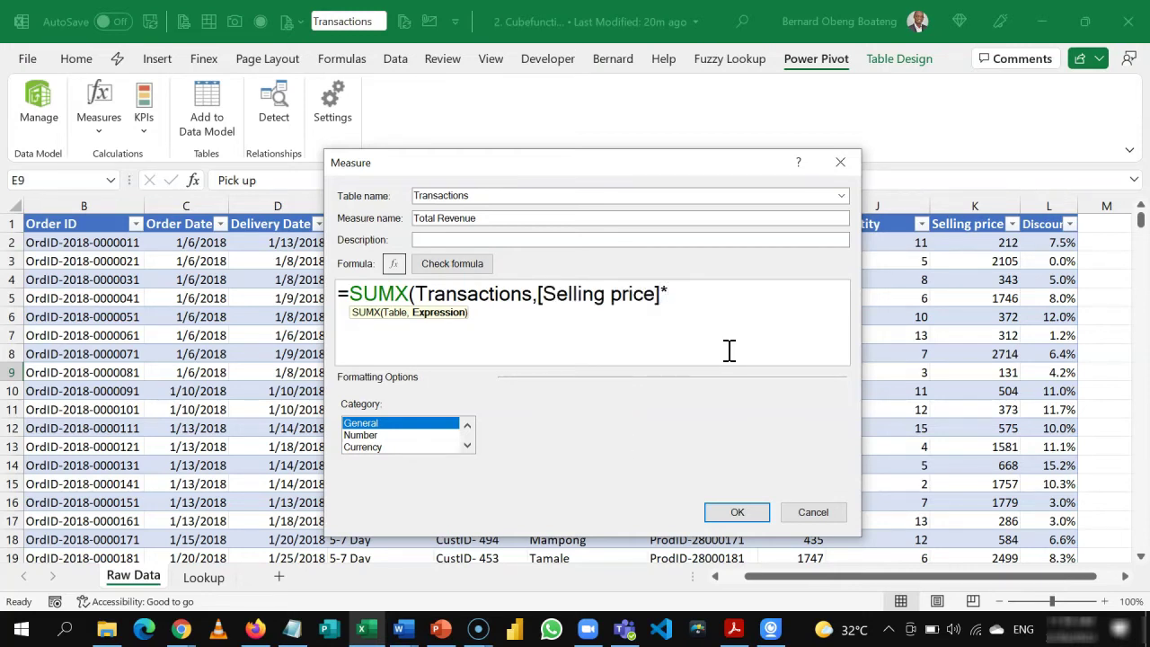
type("[q")
key("Tab")
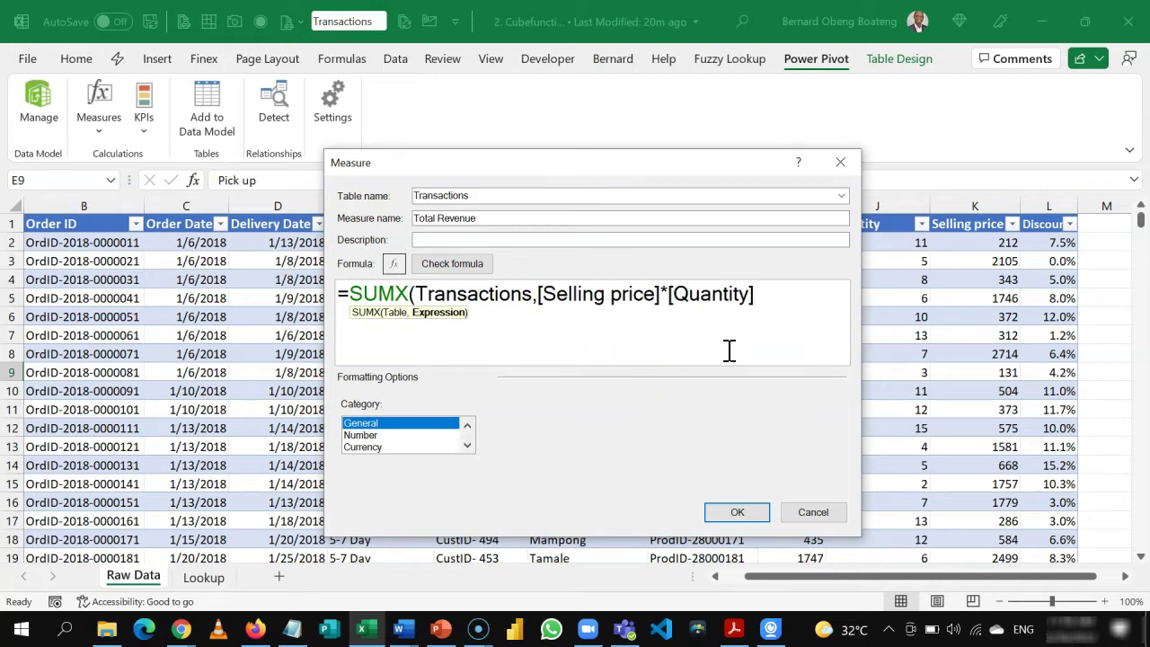
type(")")
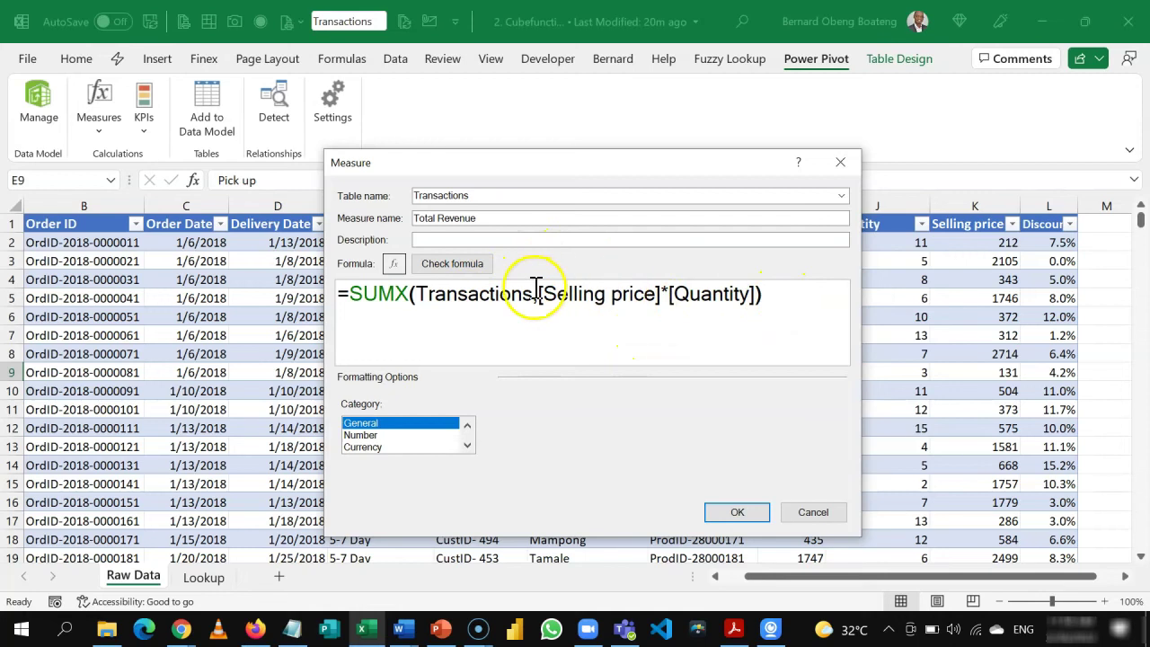
left_click(452, 266)
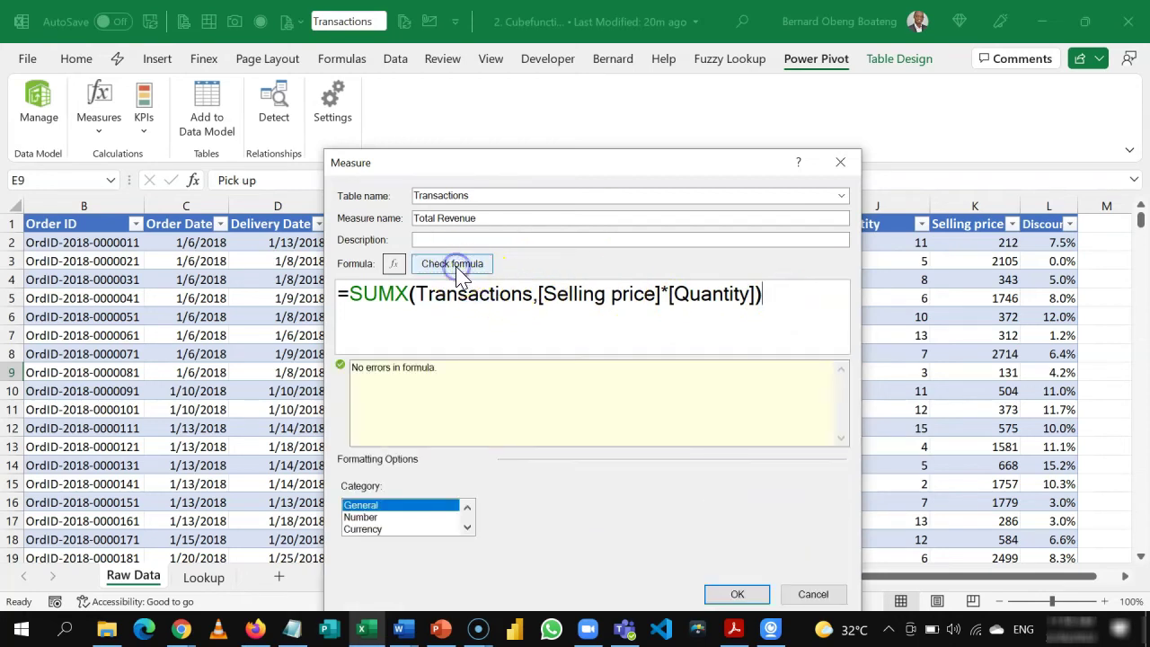
left_click(365, 517)
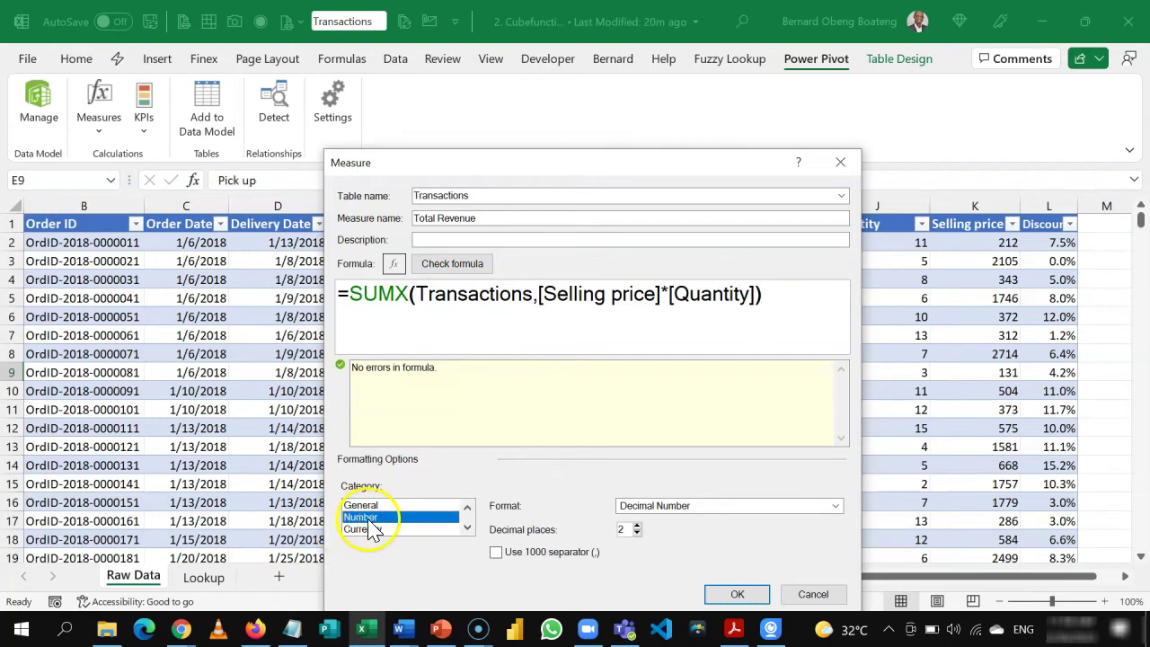
left_click(496, 553)
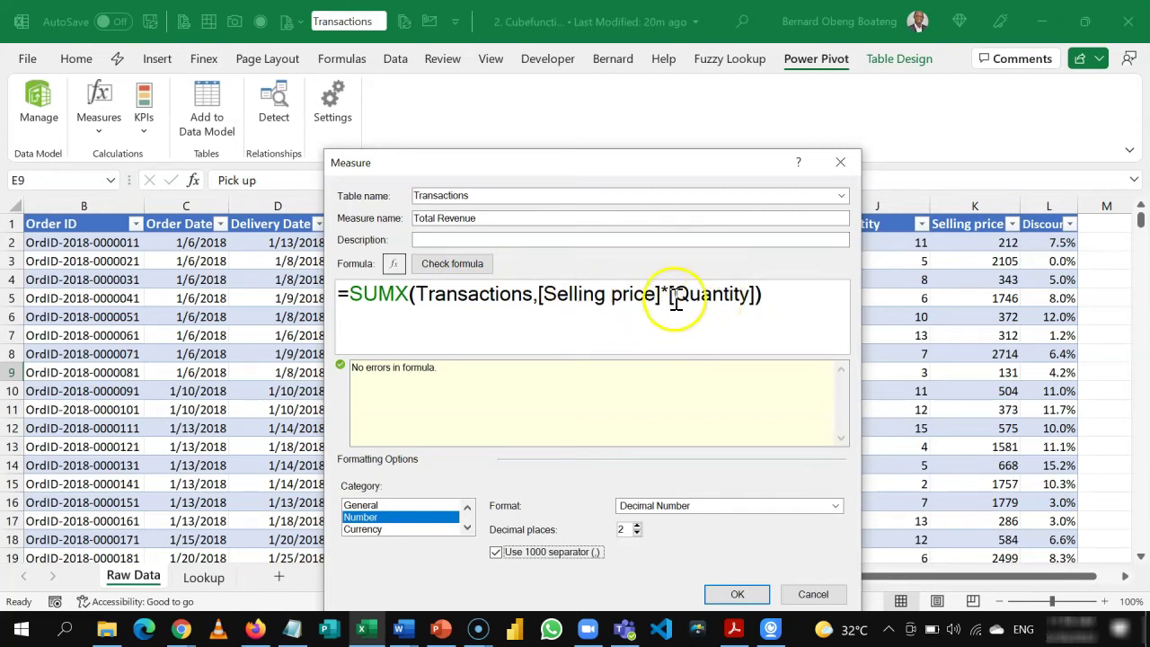
left_click(775, 299)
left_click_drag(775, 299, 324, 314)
key("ctrl+c")
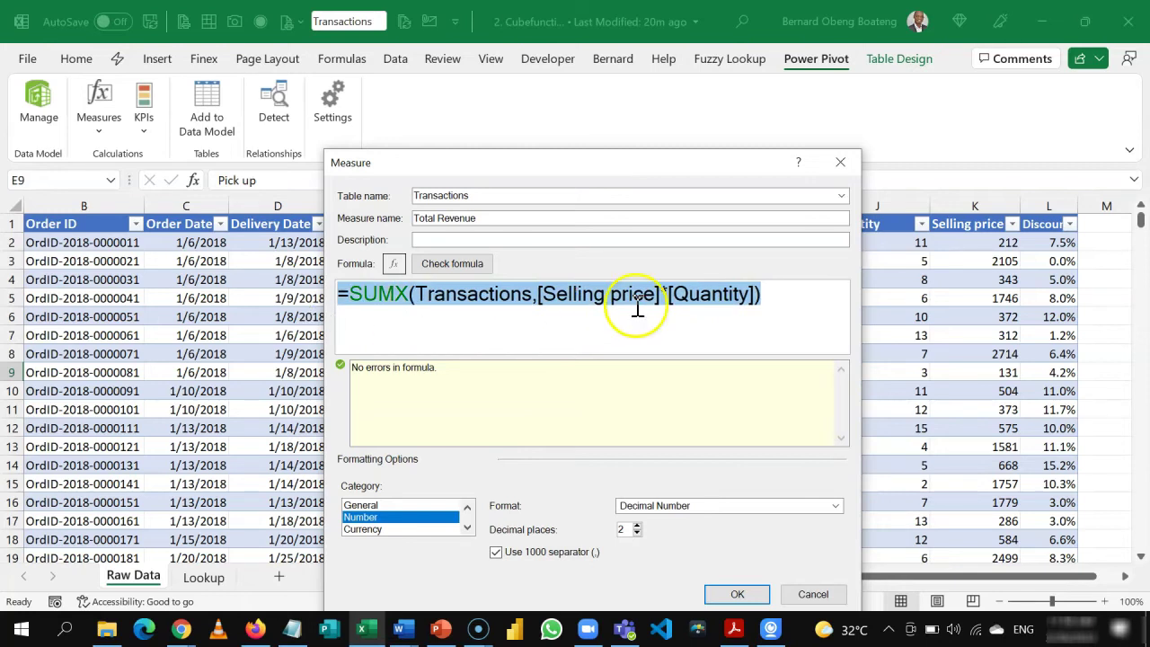
left_click(716, 591)
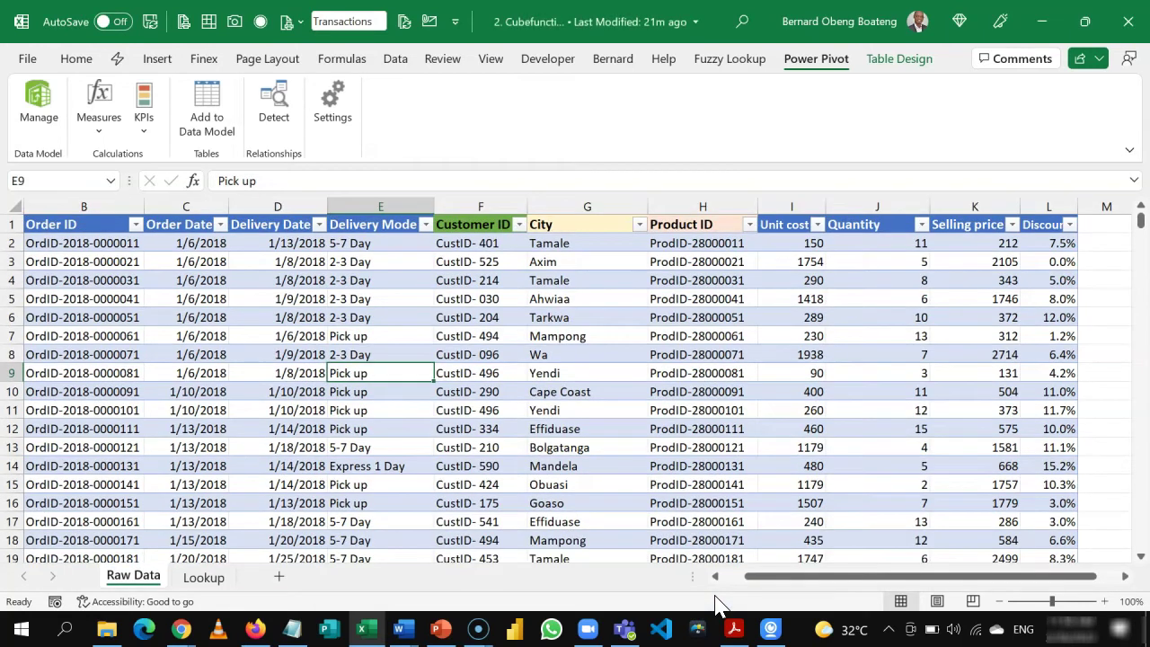
Create a new Power Pivot measure named Total Cost.
left_click(99, 129)
left_click(120, 159)
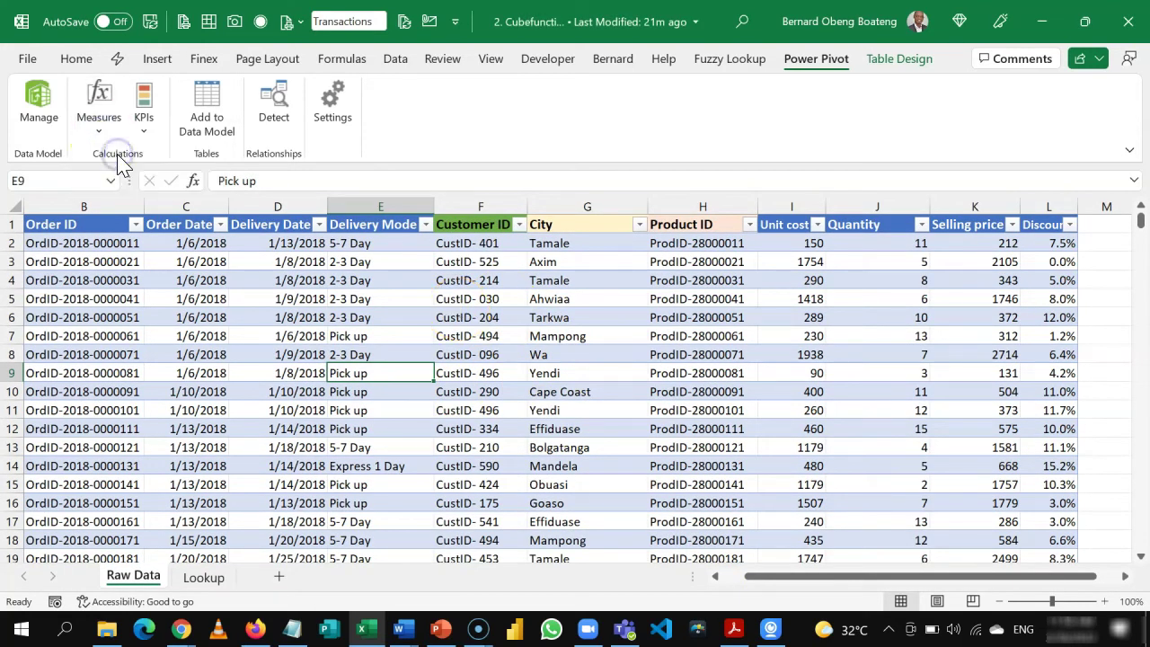
left_click_drag(521, 177, 308, 175)
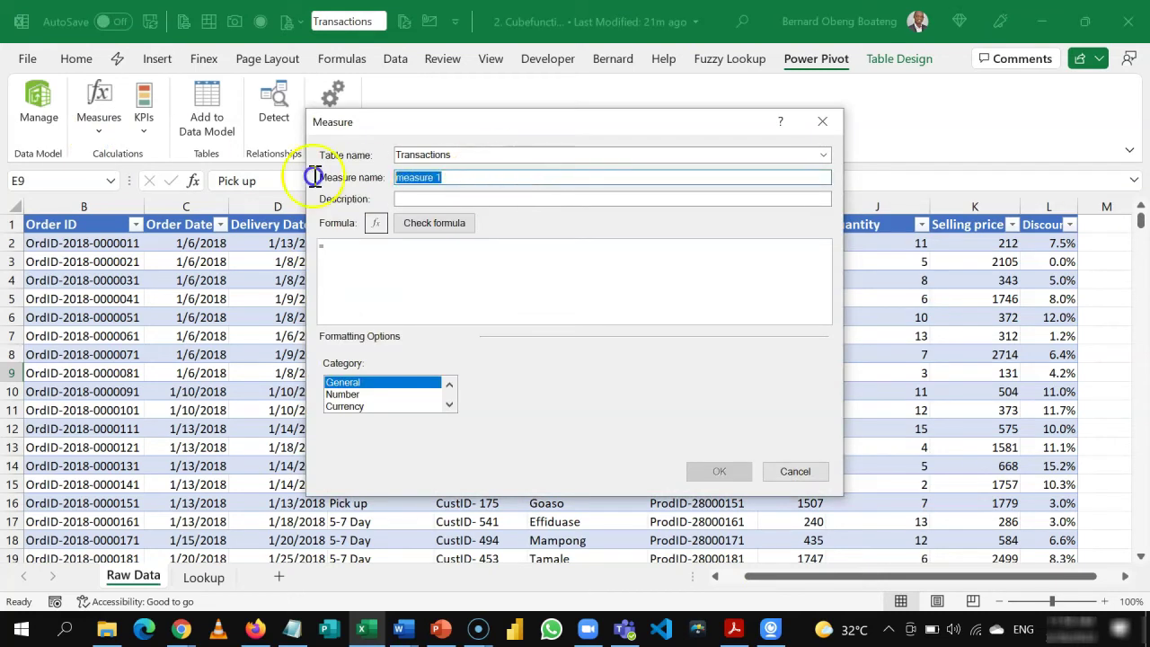
type("Total Cost")
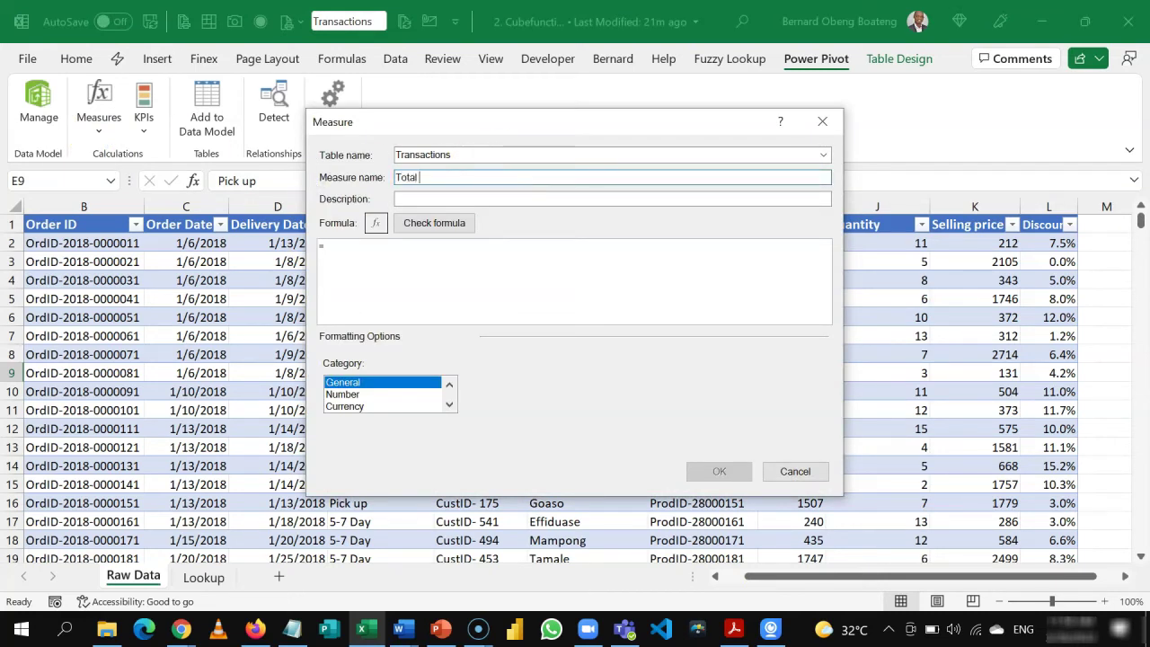
Paste the revenue formula and change it to =SUMX(Transactions,[Unit cost]*[Quantity]).
left_click(341, 261)
key("ctrl+v")
key("BackSpace")
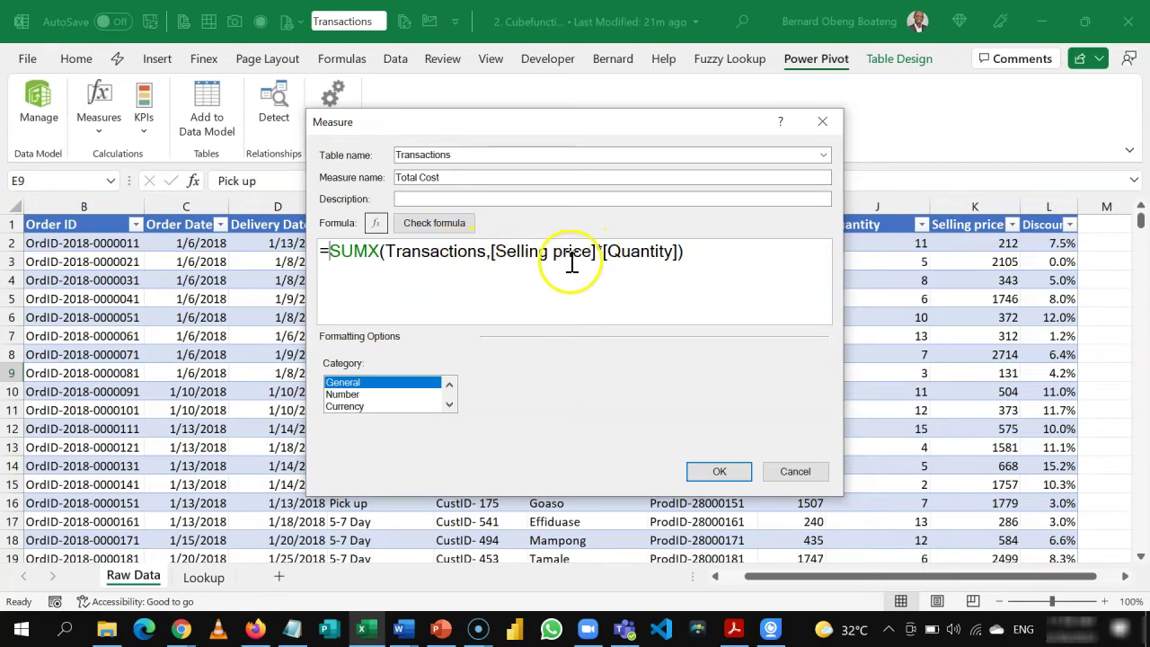
left_click(603, 253)
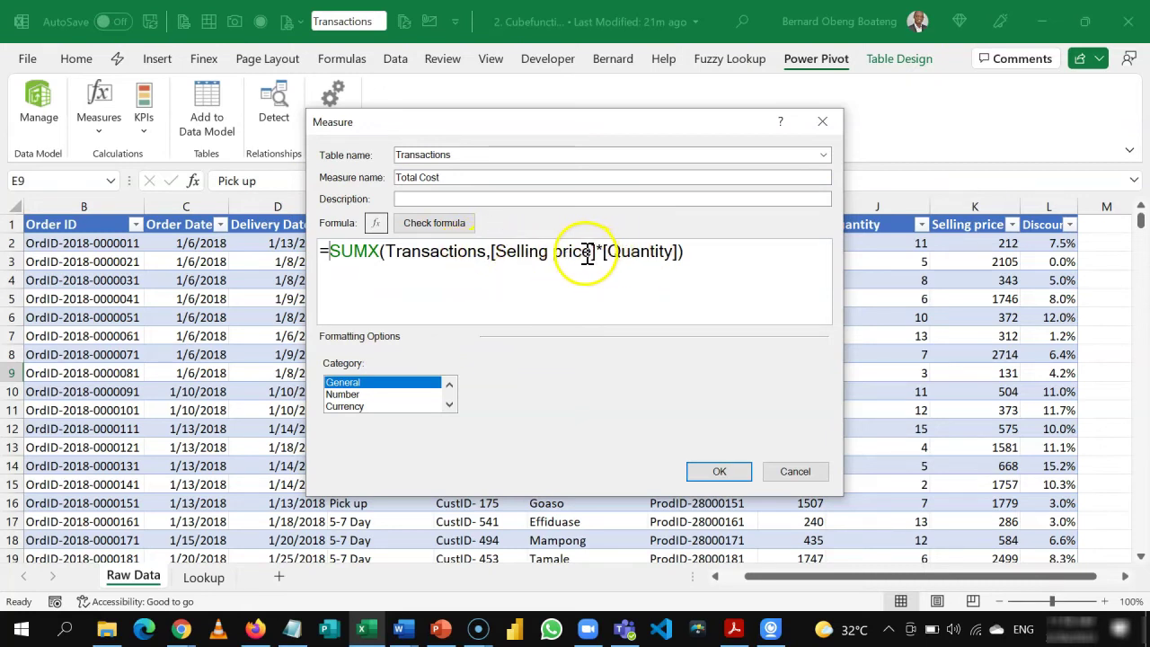
key("BackSpace")
key("BackSpace")
key("BackSpace")
key("BackSpace")
key("BackSpace")
key("BackSpace")
key("BackSpace")
key("BackSpace")
key("BackSpace")
key("BackSpace")
key("BackSpace")
key("BackSpace")
key("BackSpace")
key("BackSpace")
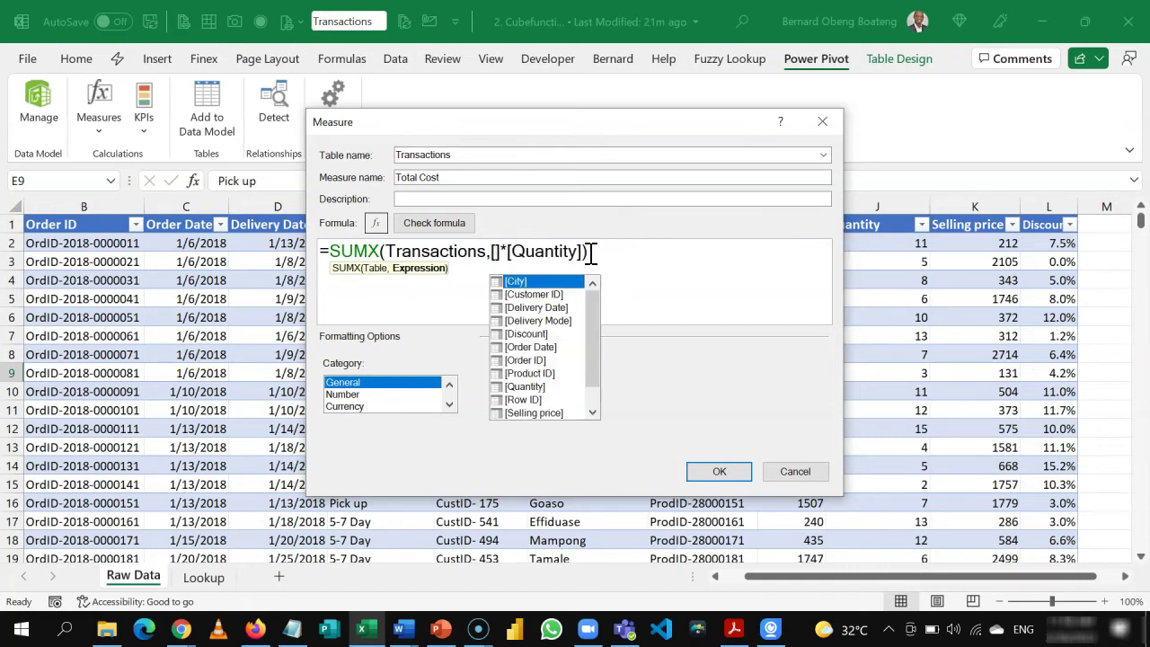
type("u")
key("Tab")
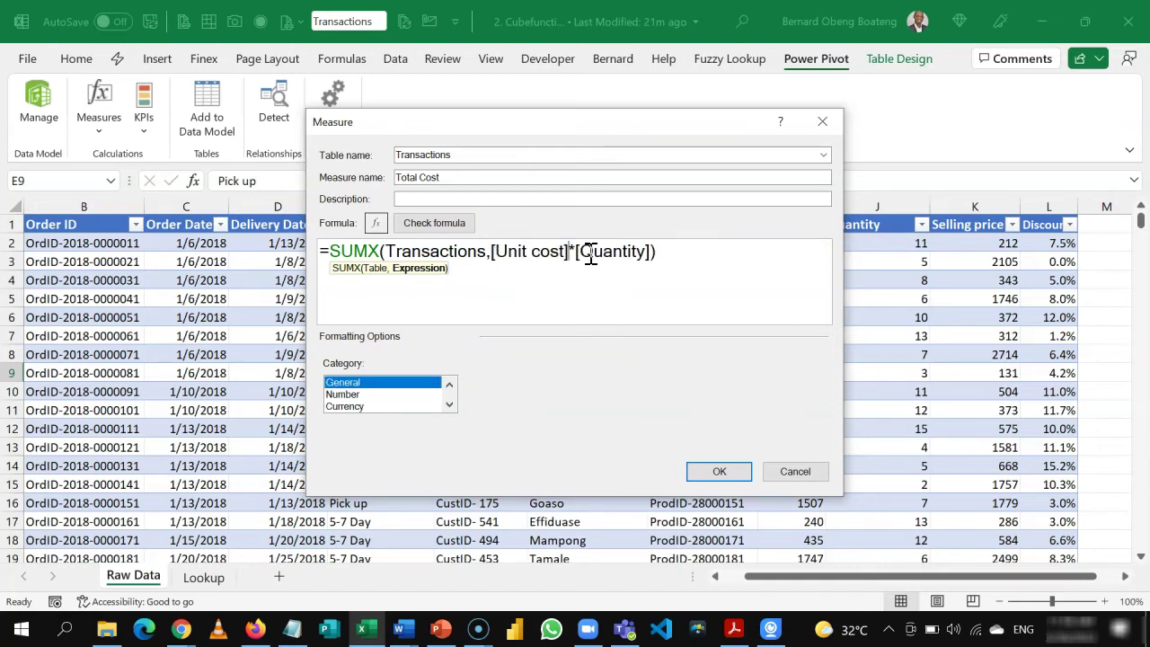
Check the formula, format it as Number with thousands separators, and save the measure.
left_click(460, 223)
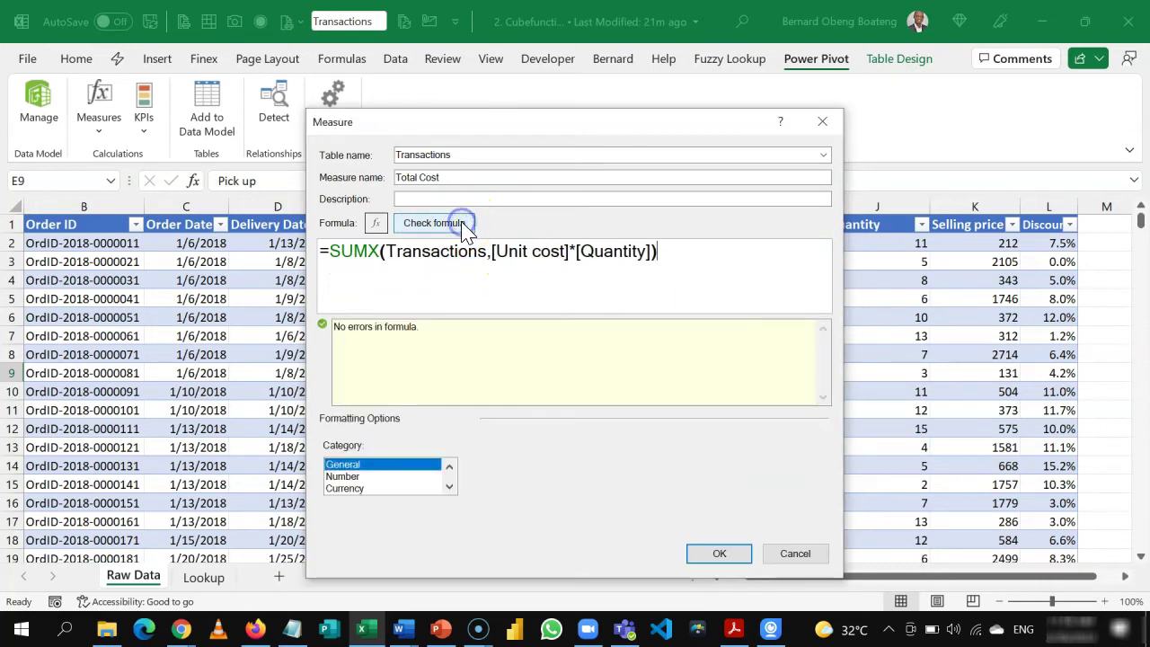
left_click(350, 477)
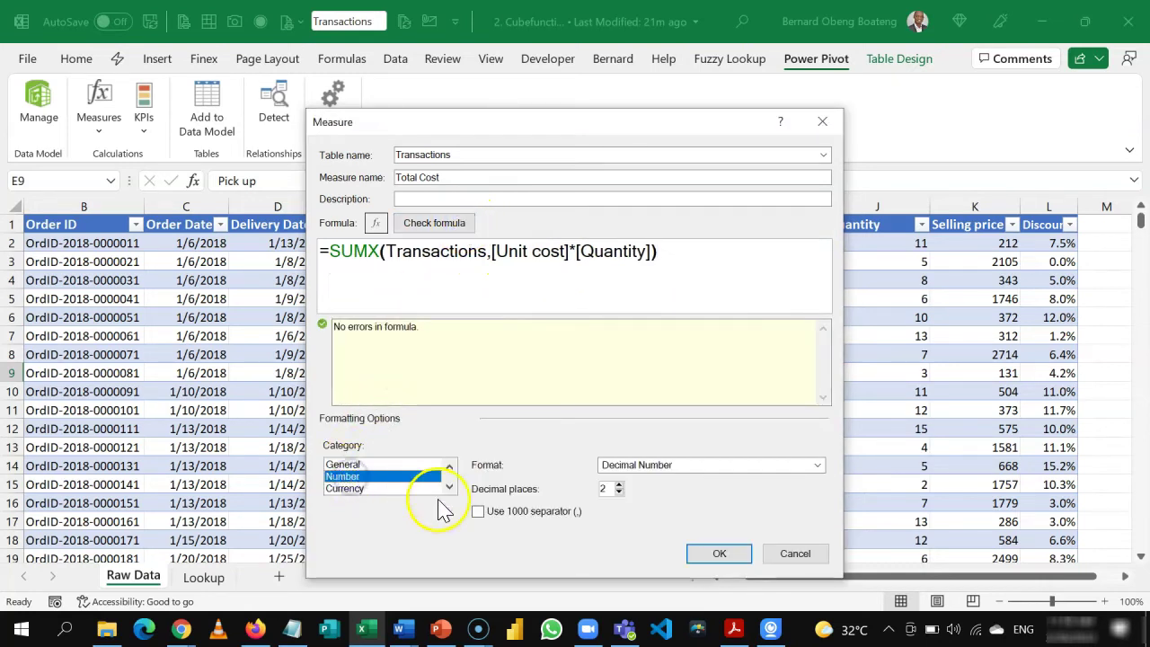
left_click(479, 511)
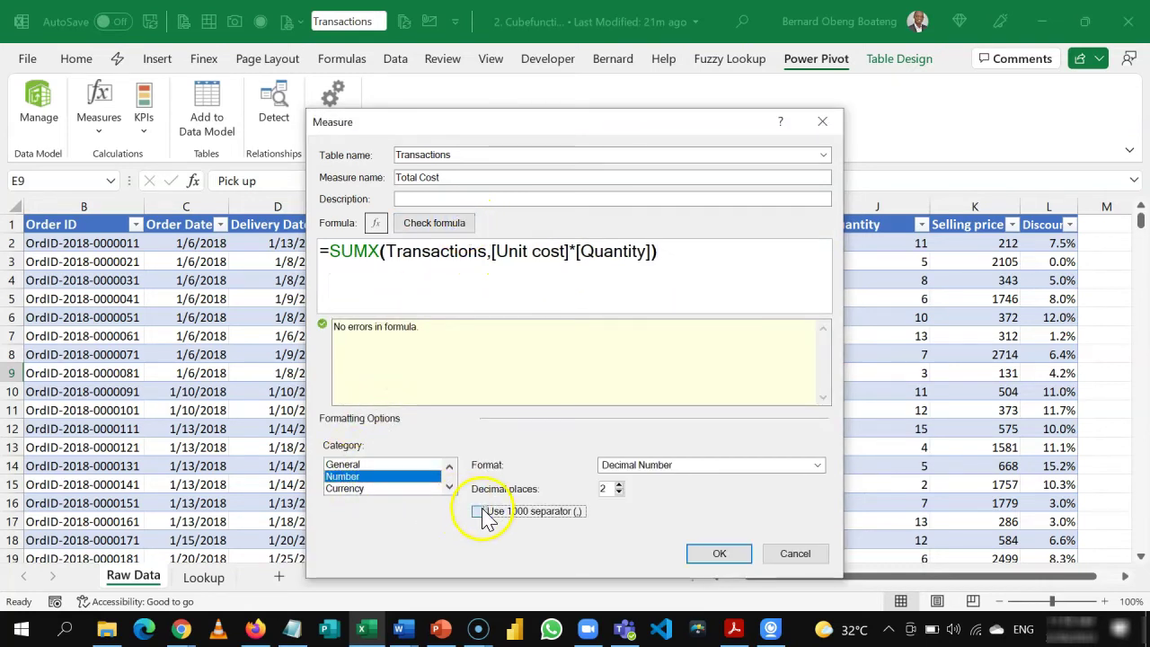
left_click(718, 554)
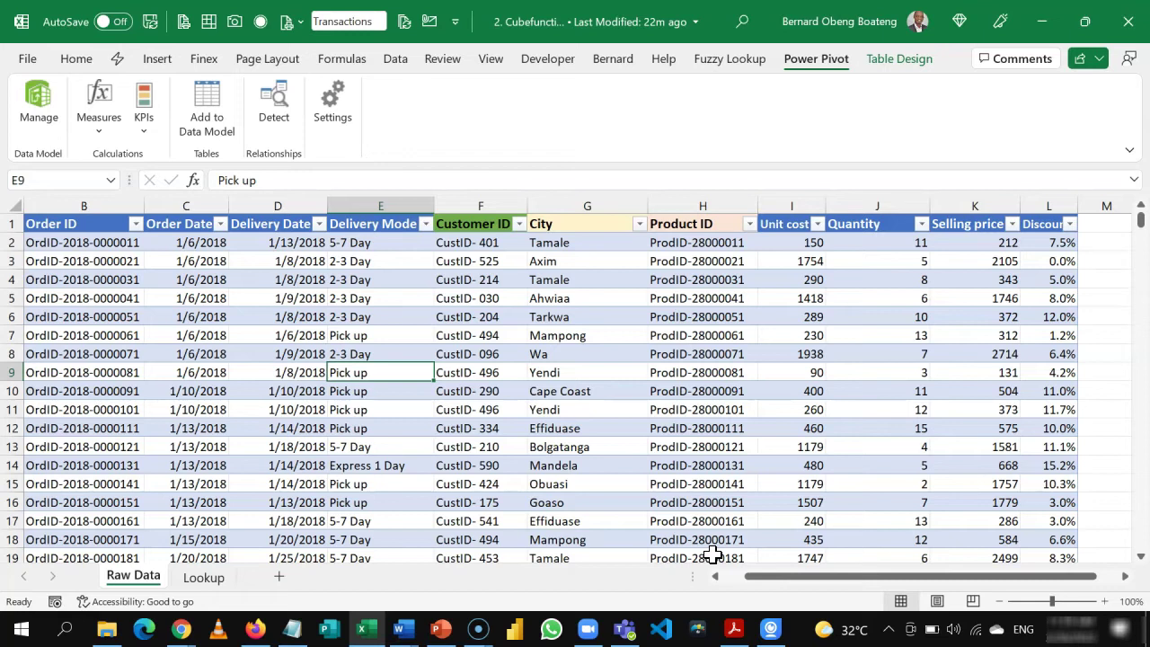
Create a new Power Pivot measure named Profit.
left_click(112, 132)
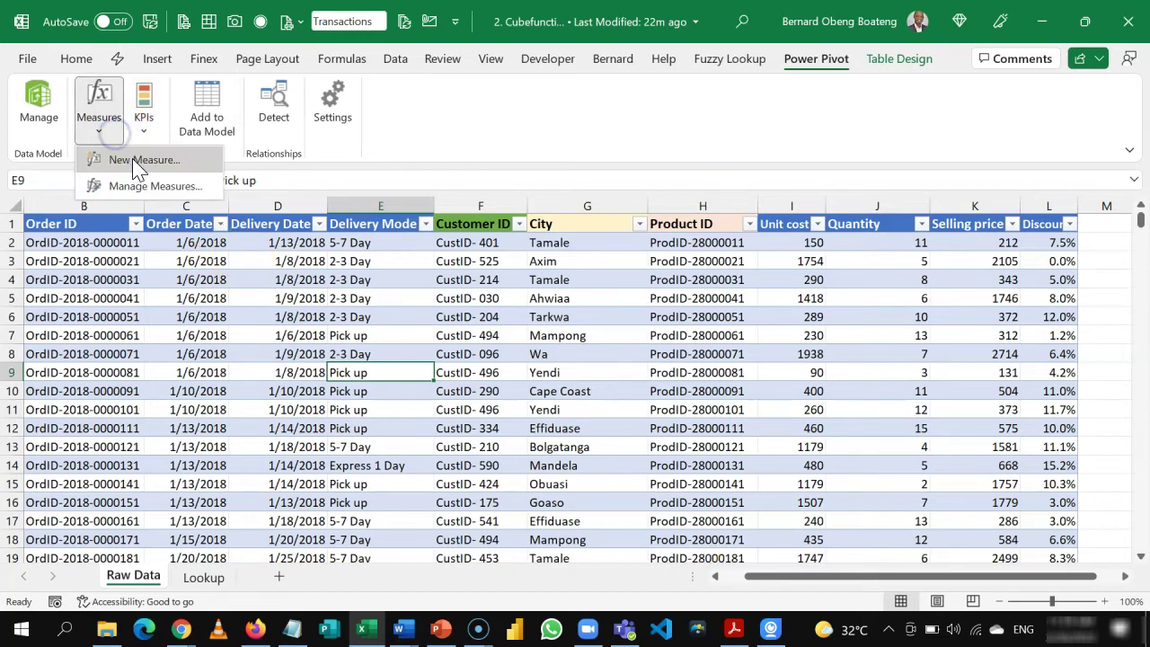
left_click(135, 161)
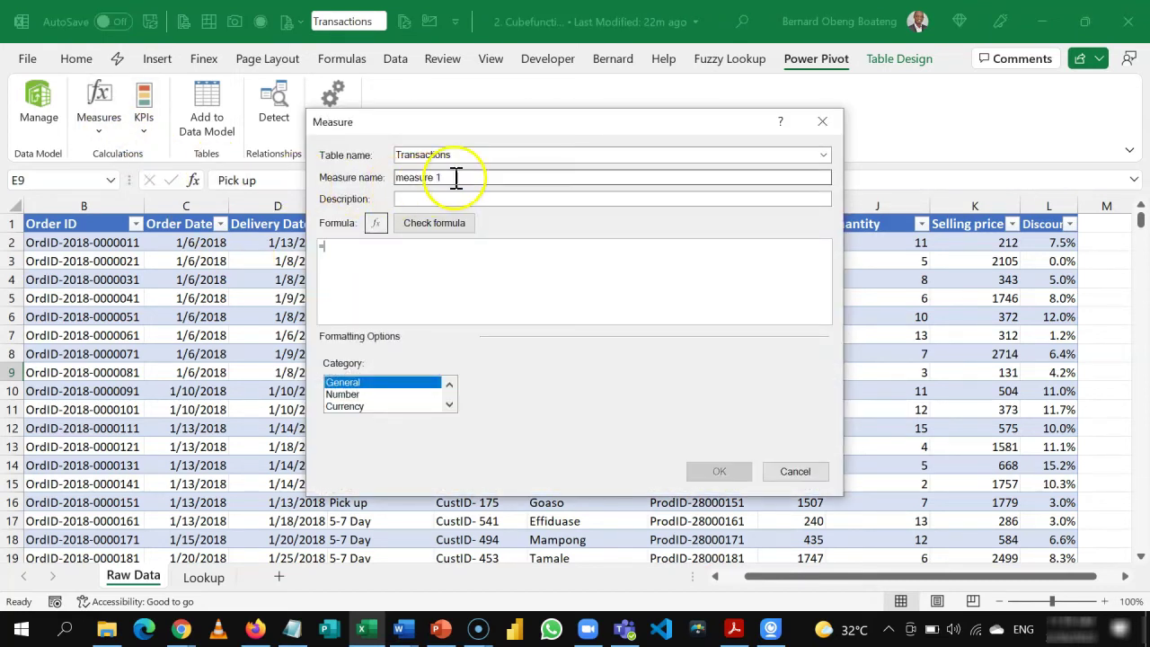
left_click_drag(452, 177, 336, 177)
type("Pro")
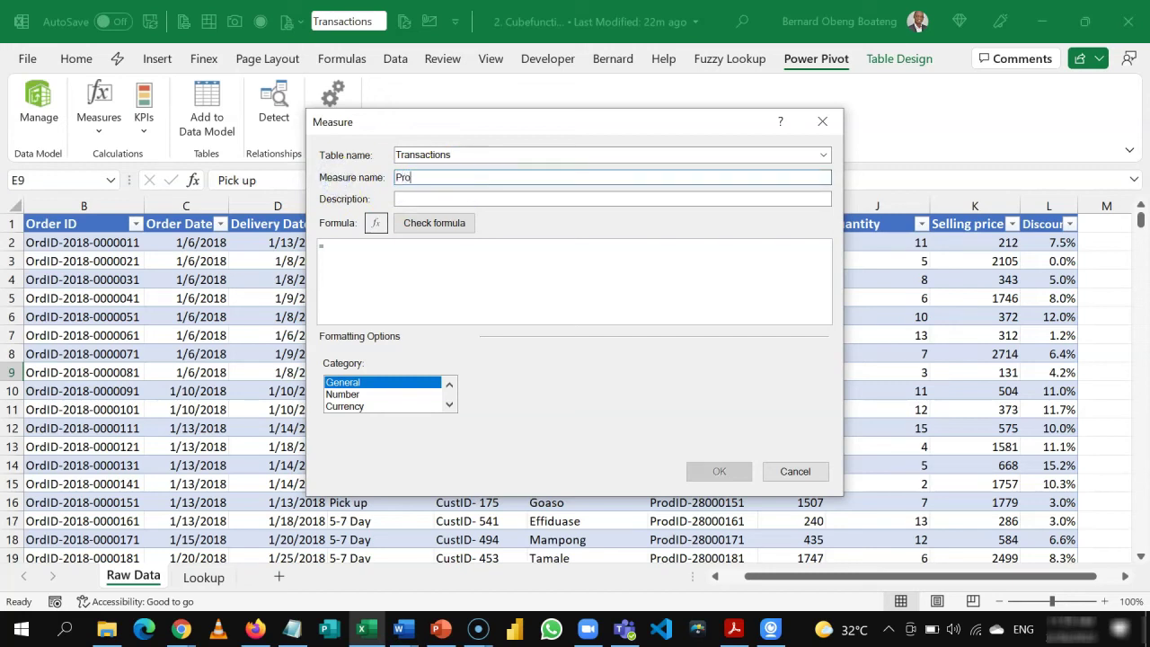
type("fit")
Enter the formula =[Total Revenue] - [Total Cost] using measure suggestions.
left_click(380, 256)
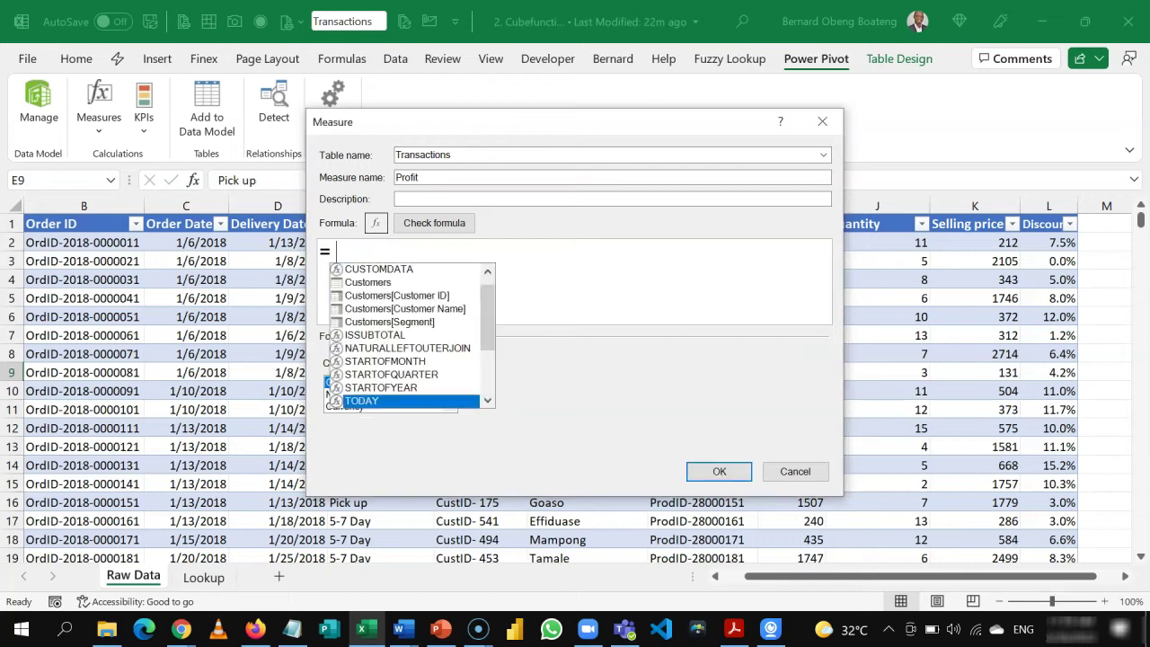
type("to")
key("BackSpace")
key("BackSpace")
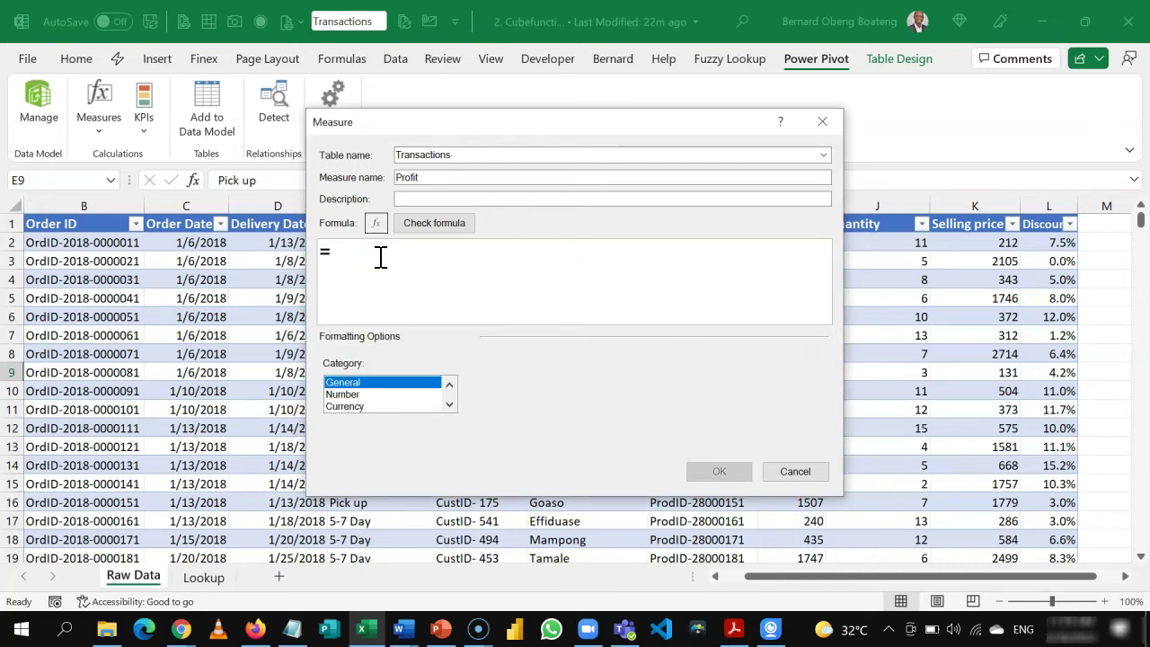
type("[")
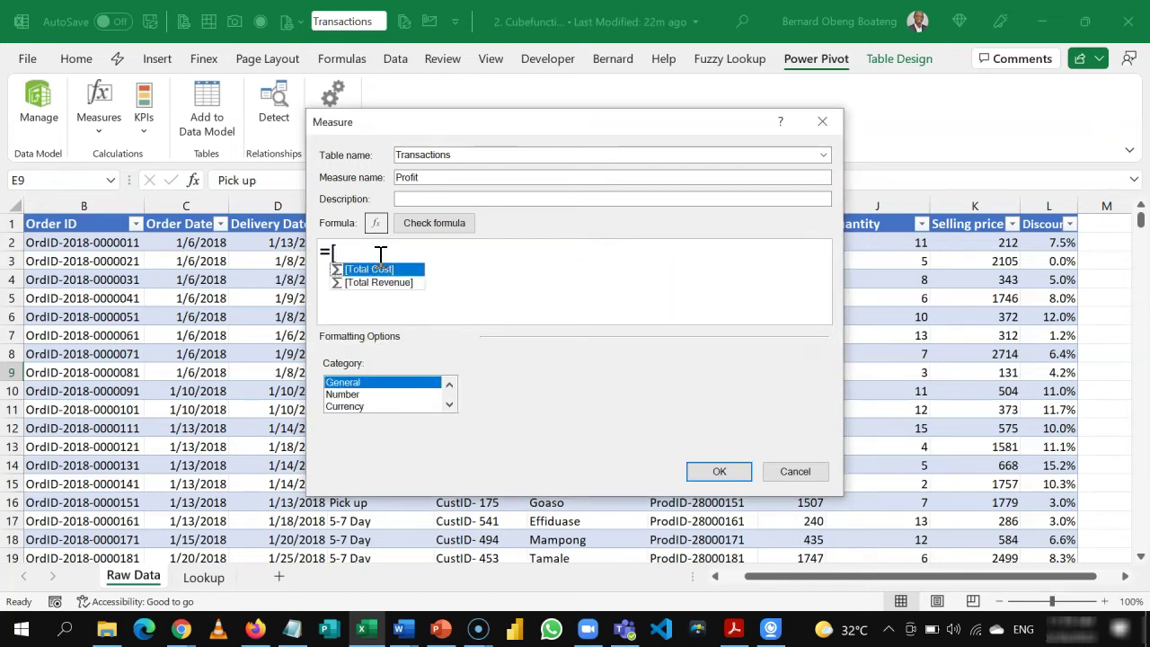
key("Down")
key("Tab")
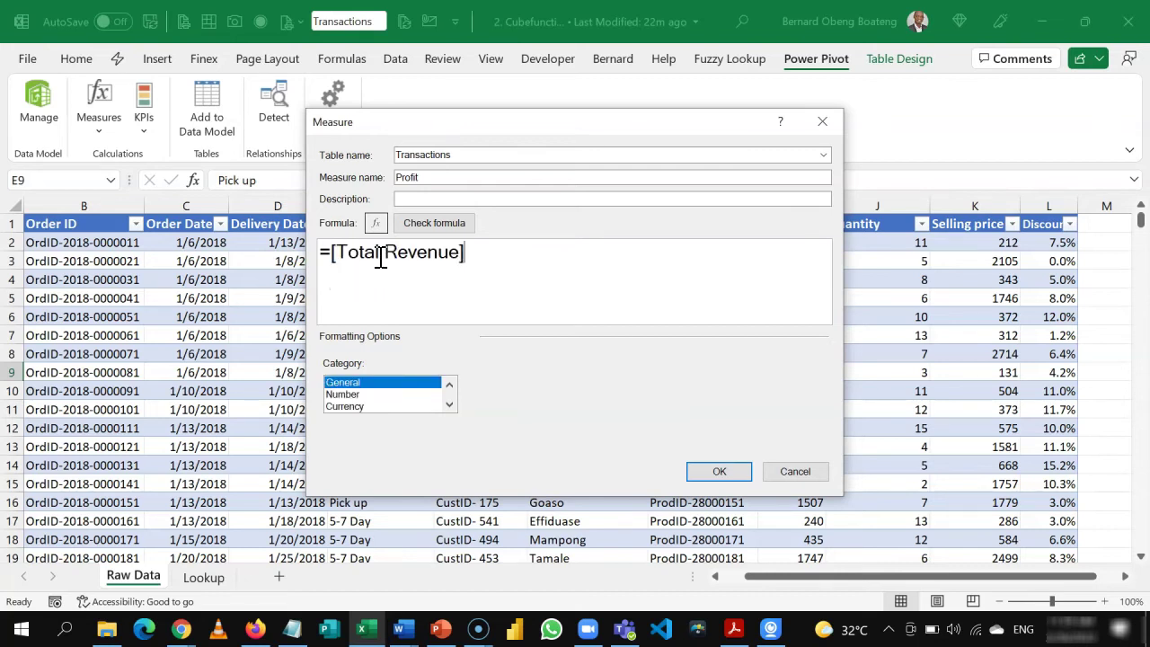
type("- [")
key("Tab")
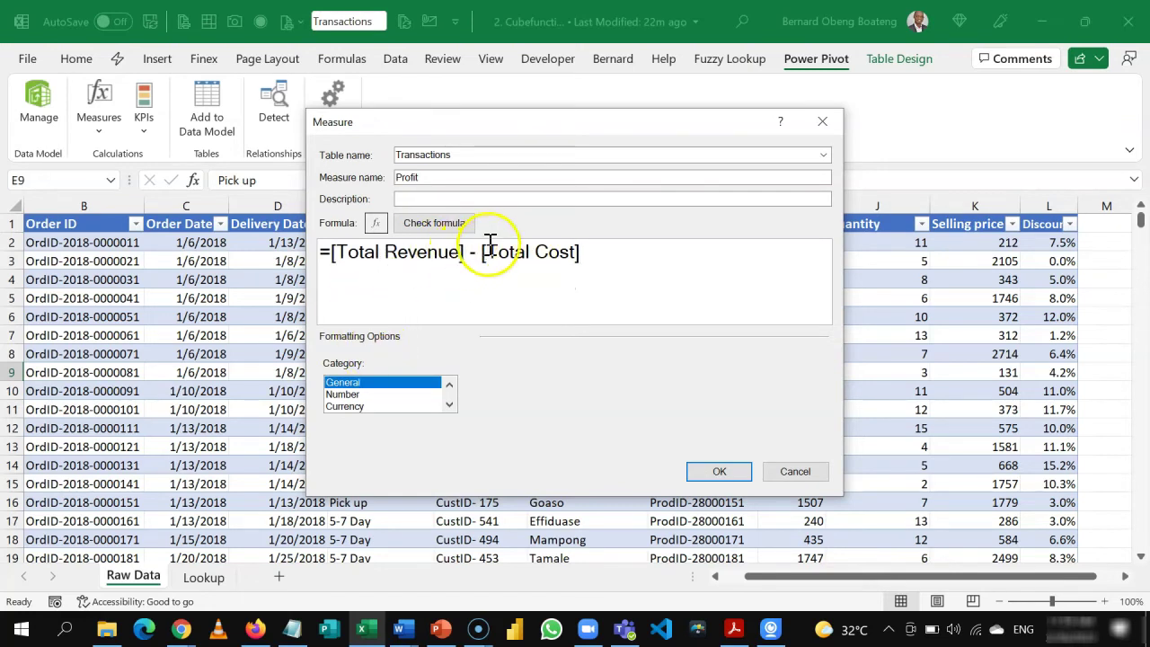
Check the formula, format it as Number with thousands separators, and save the measure.
left_click(453, 224)
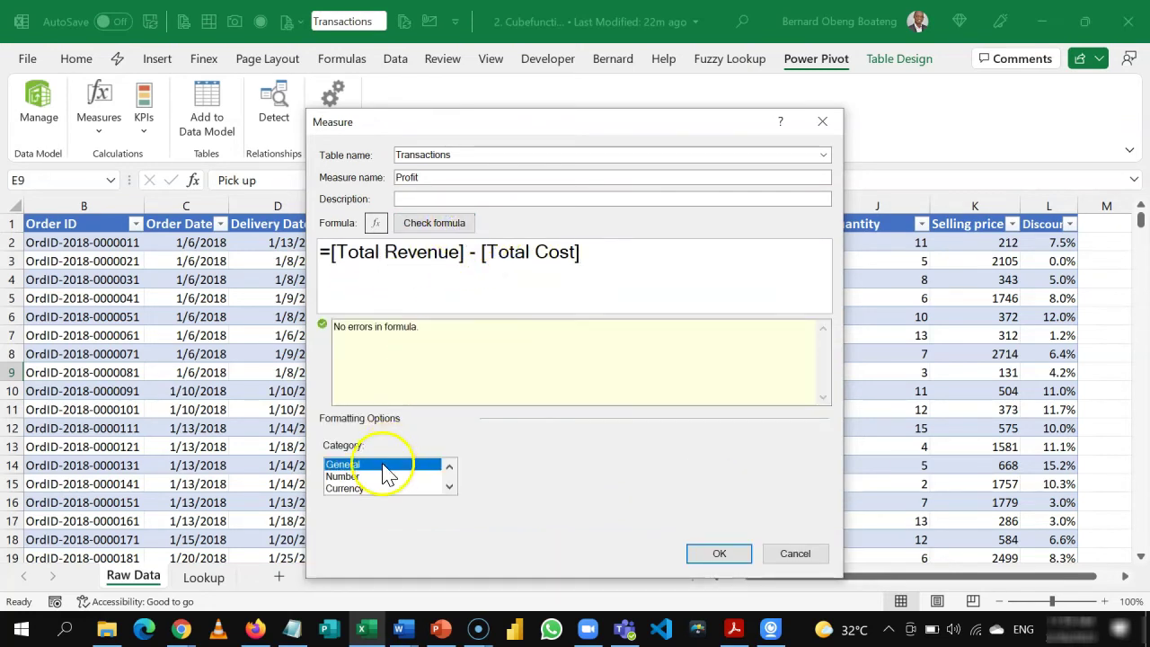
left_click(381, 476)
left_click(474, 512)
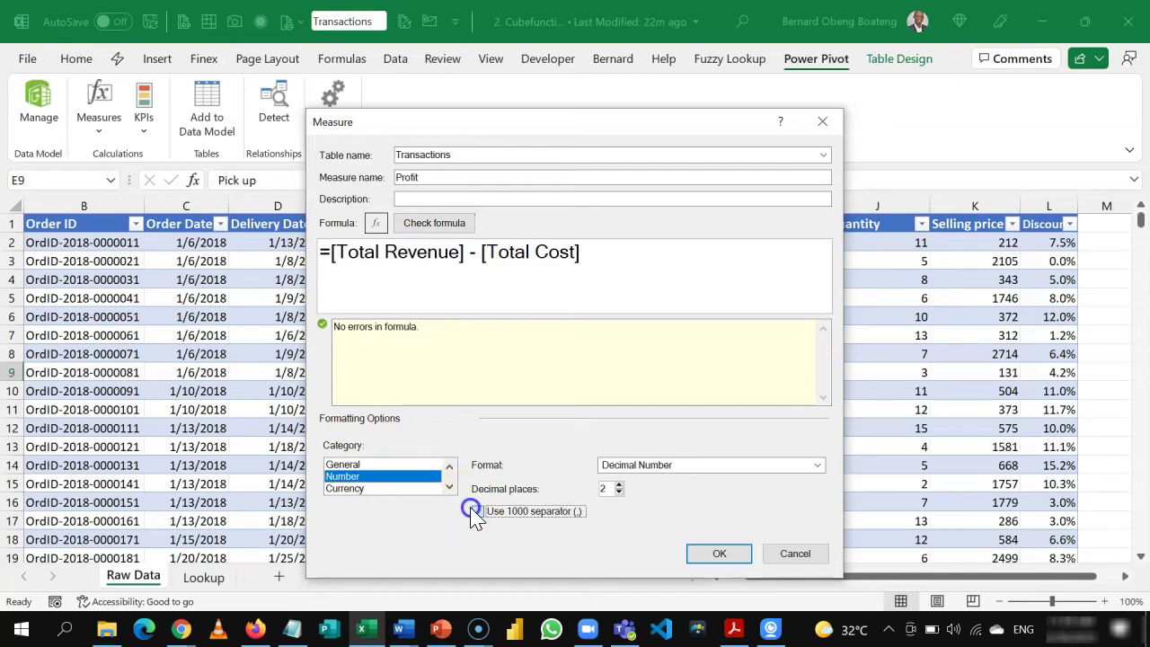
left_click(710, 555)
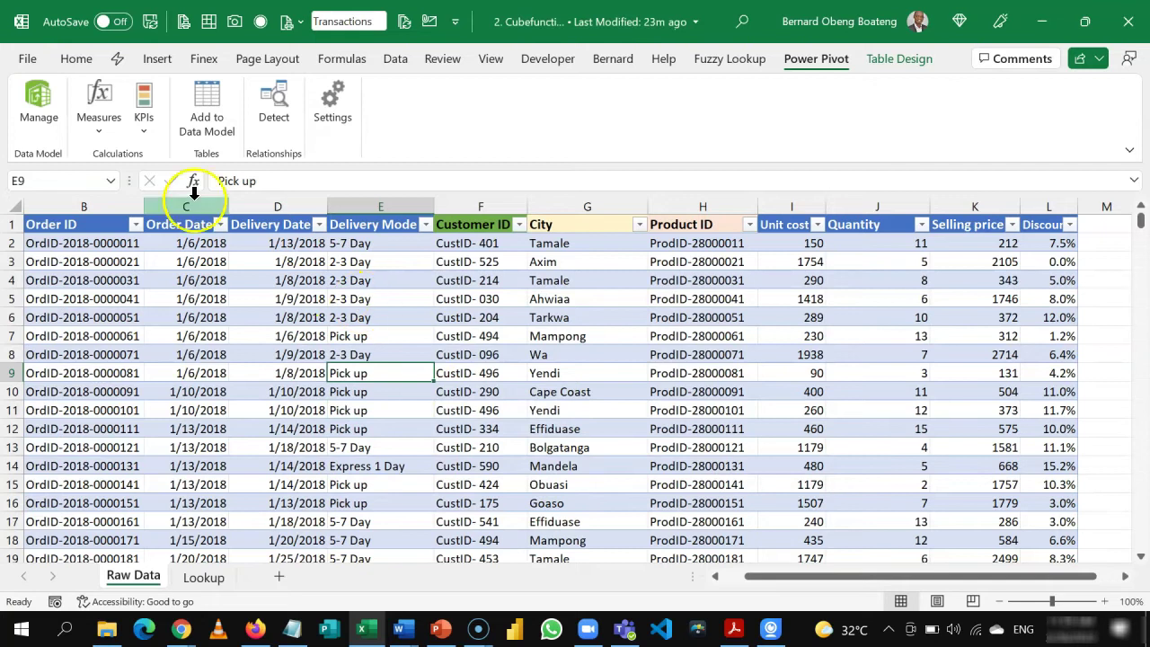
Create a new Power Pivot measure named Profit Margin.
left_click(101, 119)
left_click(134, 160)
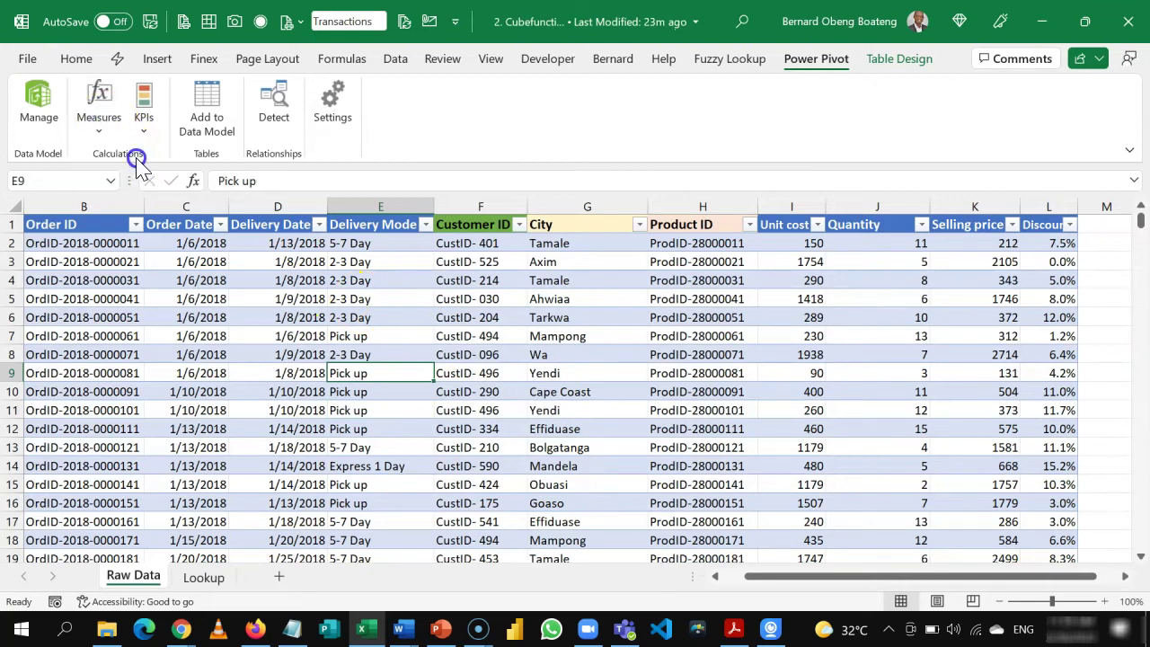
left_click(477, 177)
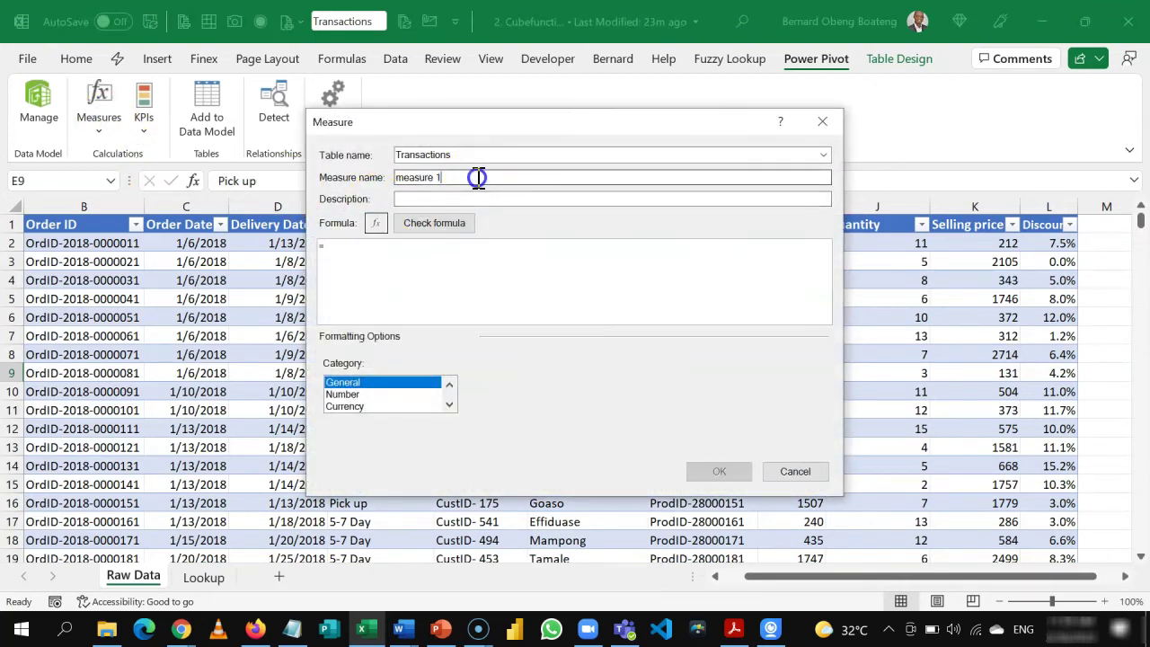
left_click_drag(477, 177, 302, 175)
type("Pro")
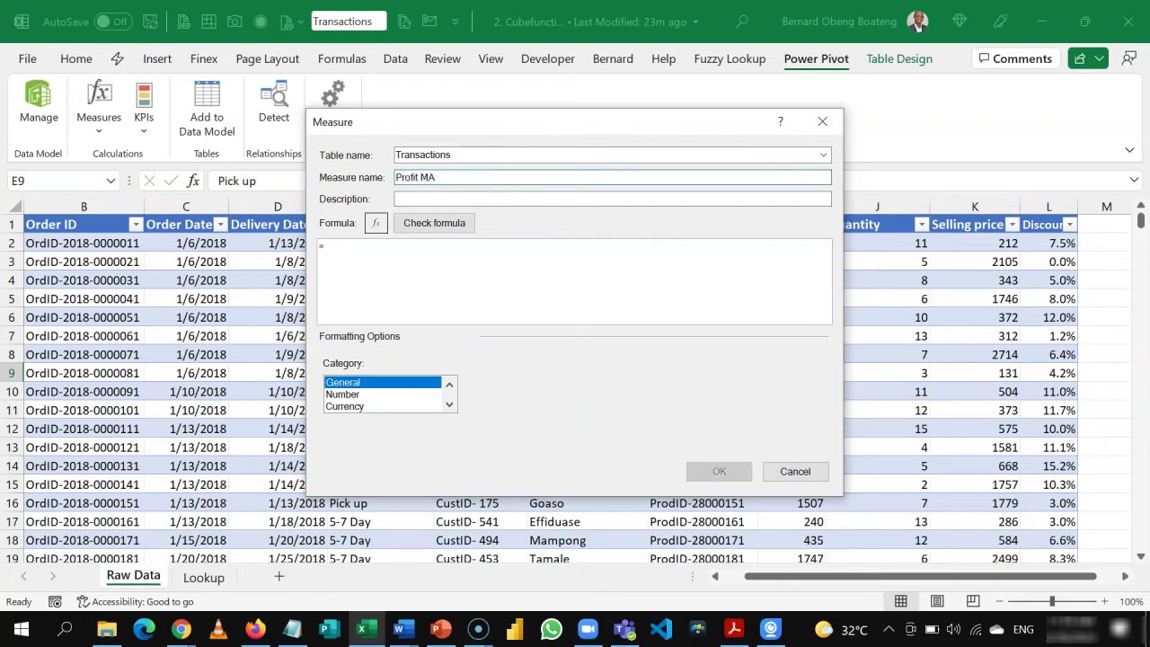
type("fit Margin")
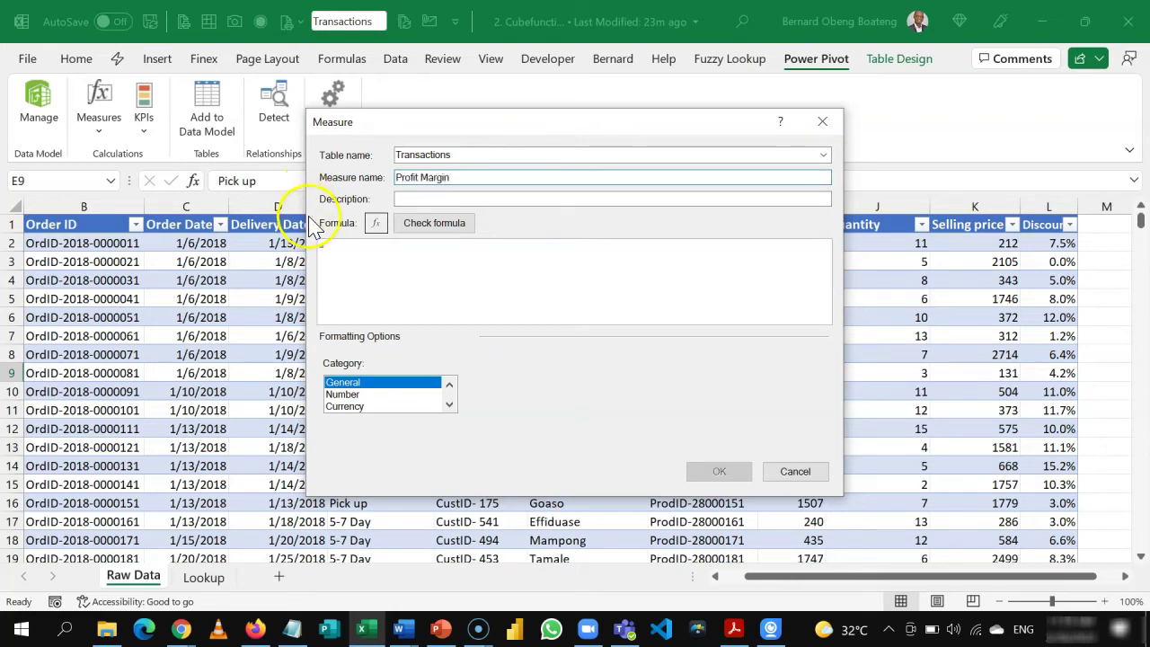
Enter the formula =[Profit]/[Total Revenue] using measure suggestions.
left_click(361, 266)
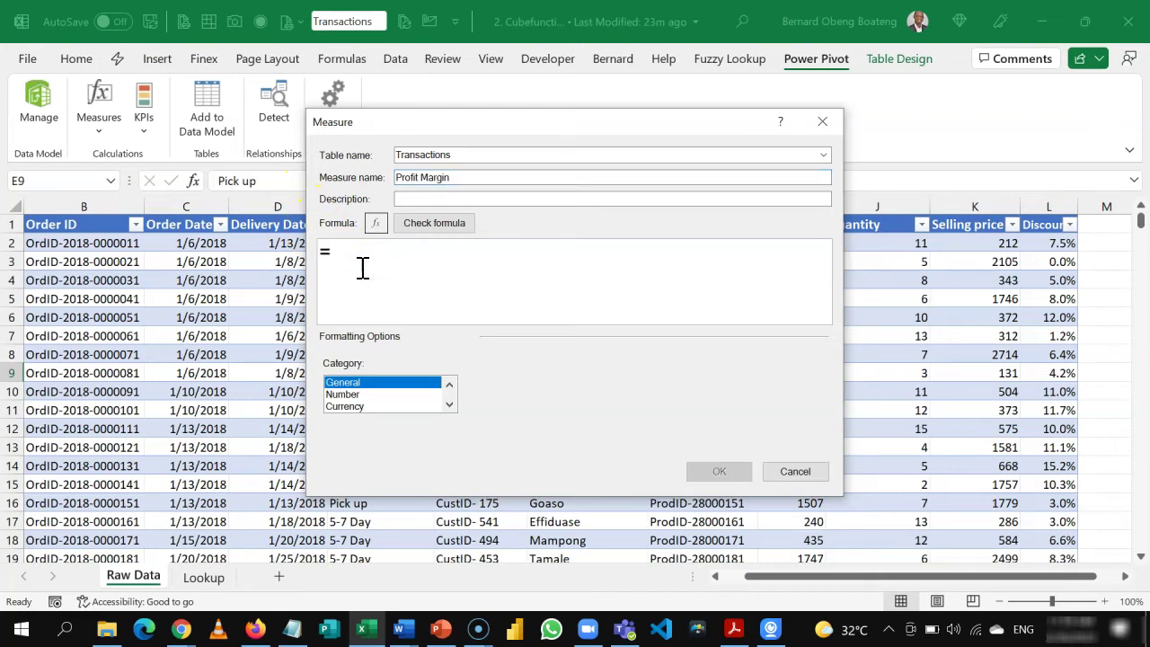
type("[")
double_click(361, 270)
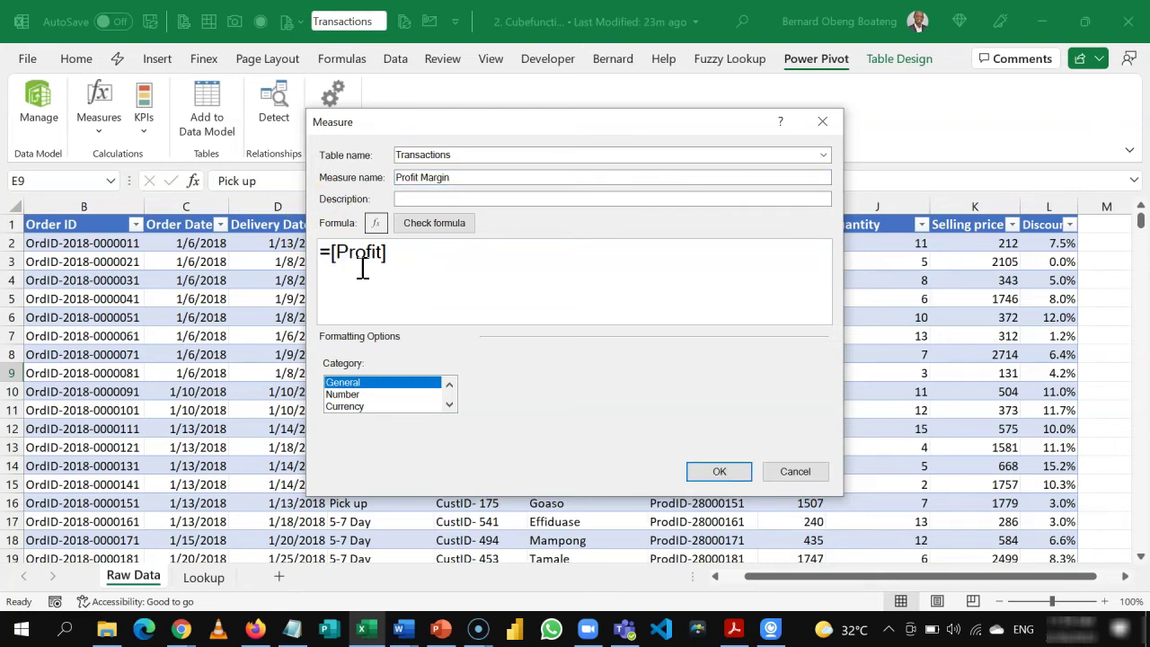
type("/[")
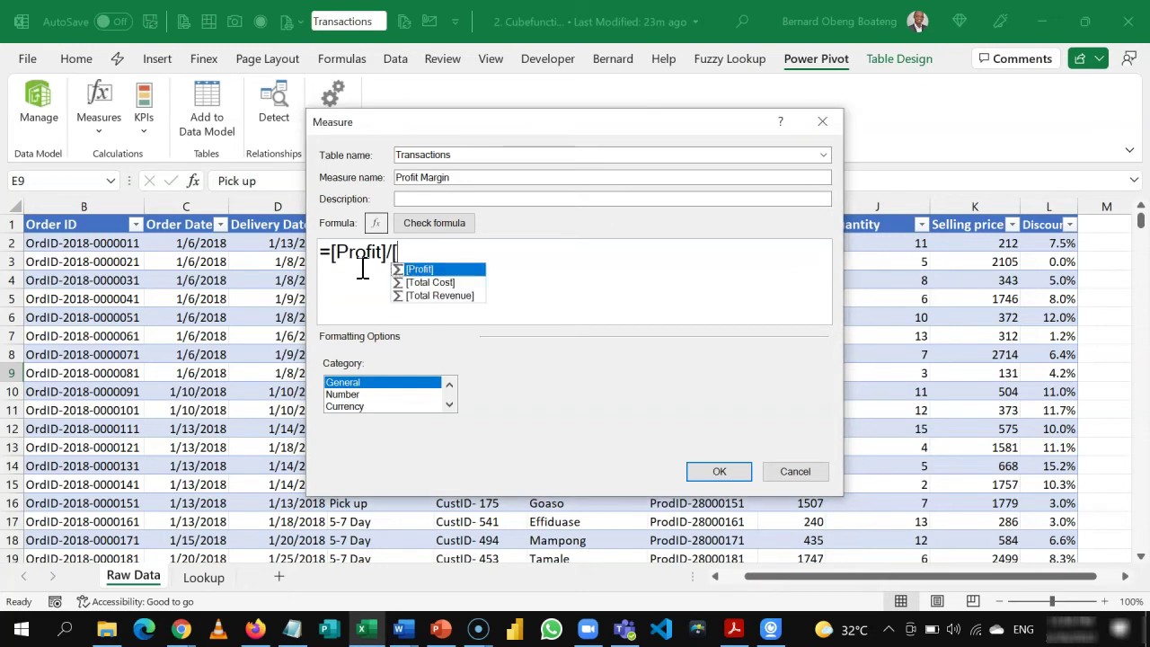
key("Down")
key("Down")
key("Tab")
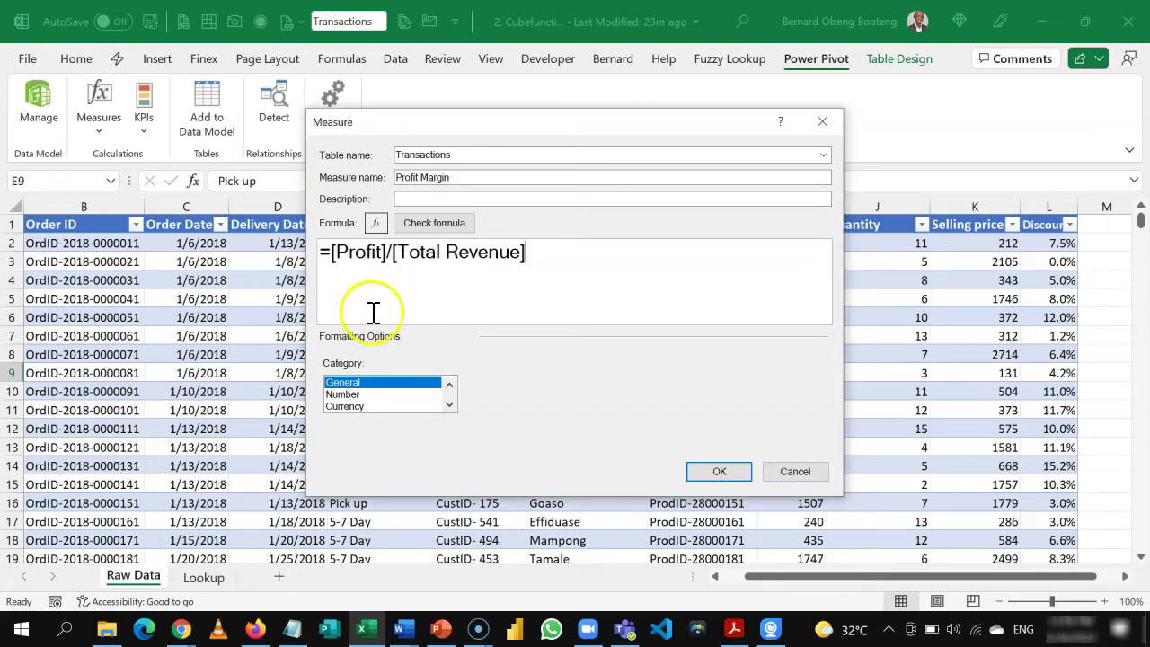
Format the measure as Number > Percentage, check the formula and save it.
left_click(357, 395)
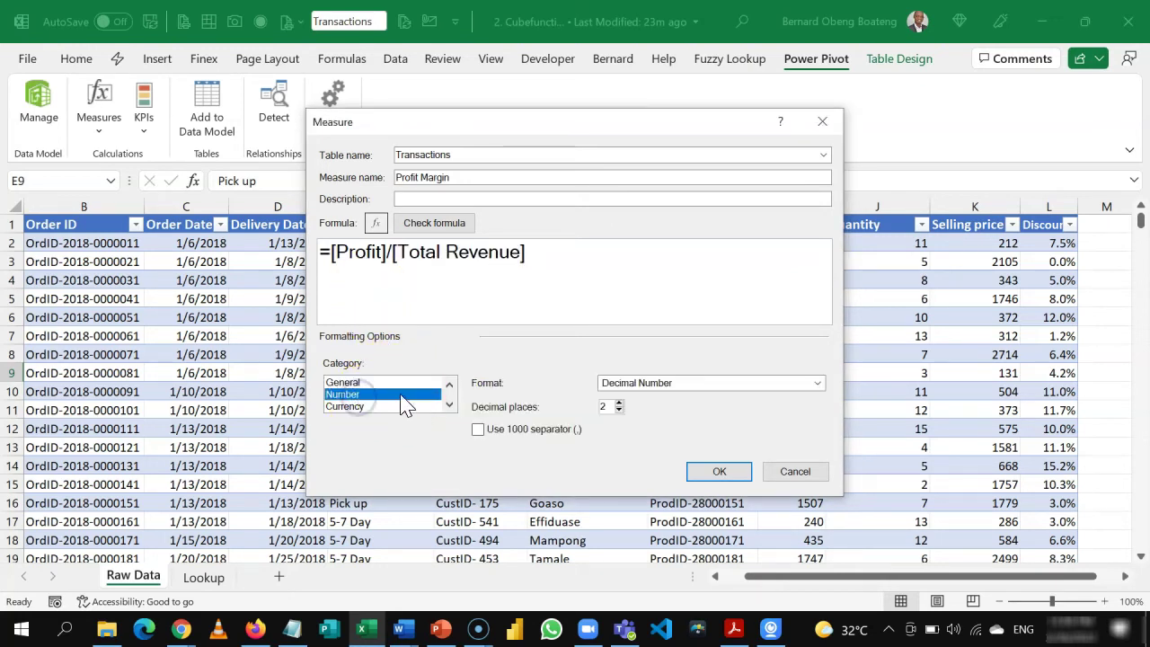
left_click(816, 383)
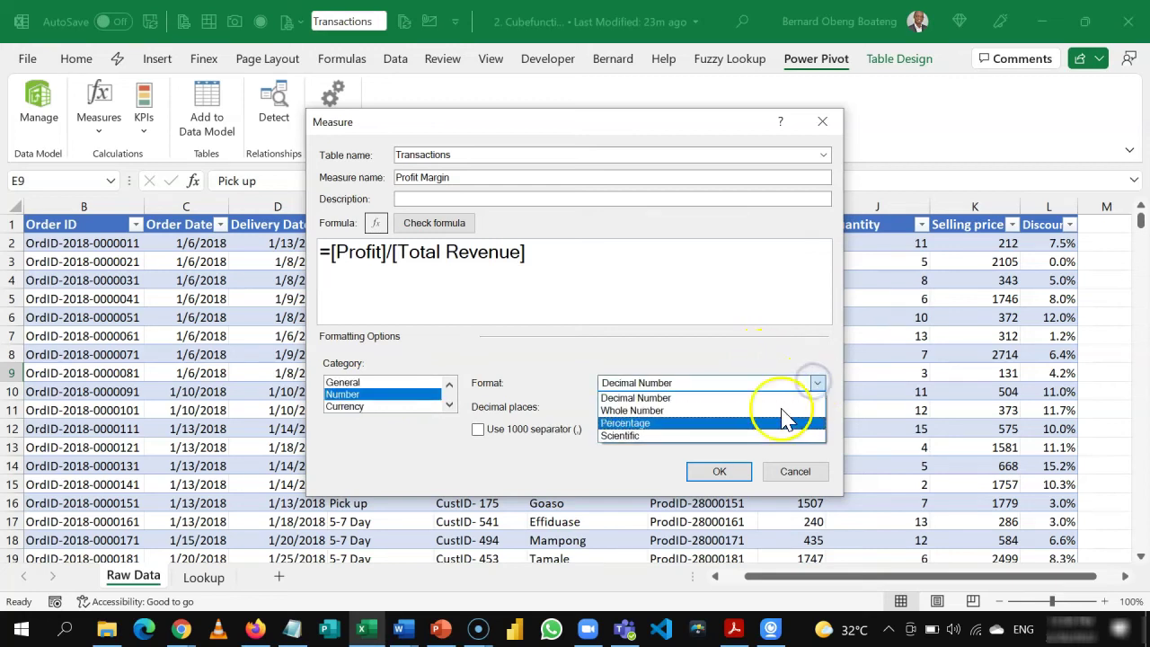
left_click(759, 422)
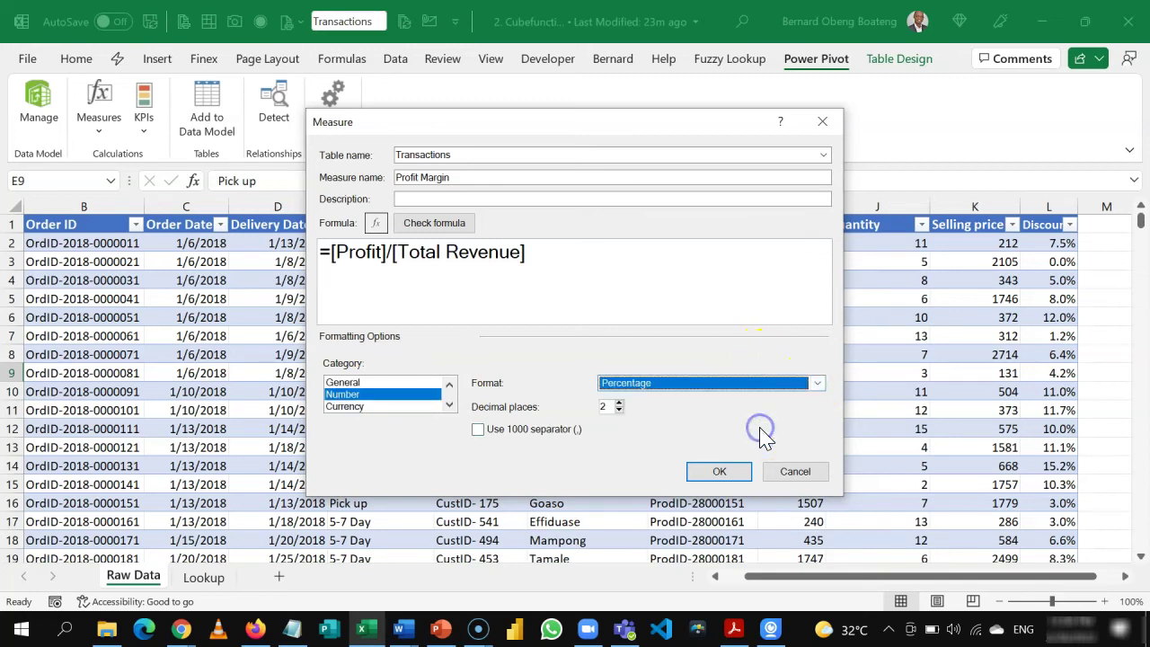
left_click(447, 228)
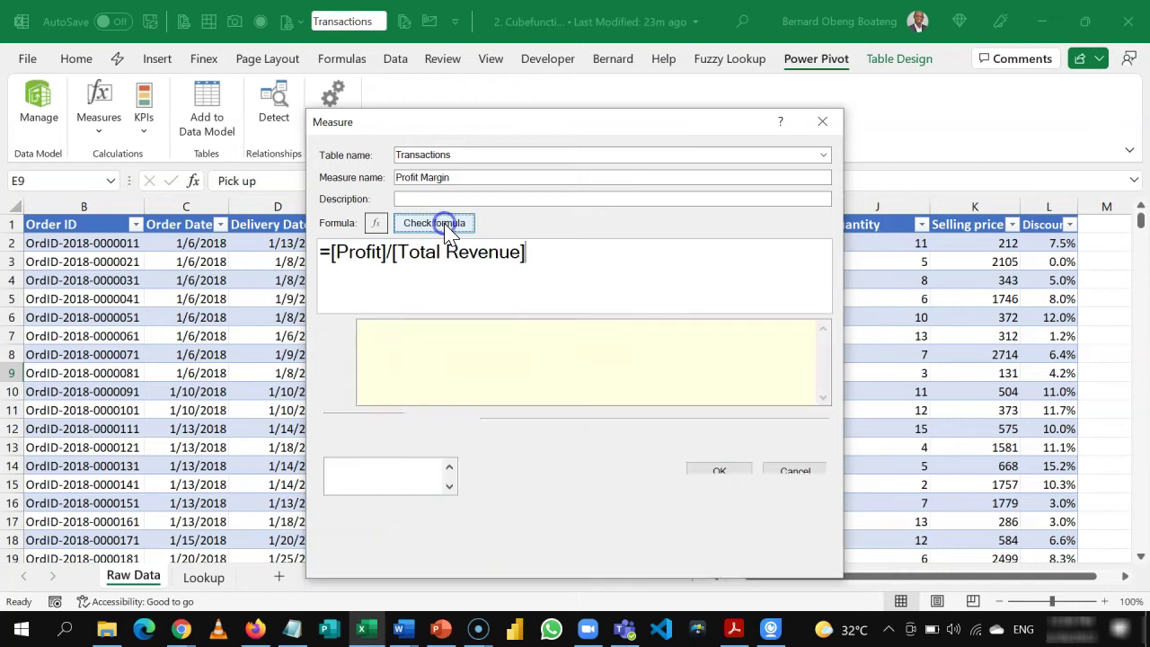
left_click(714, 553)
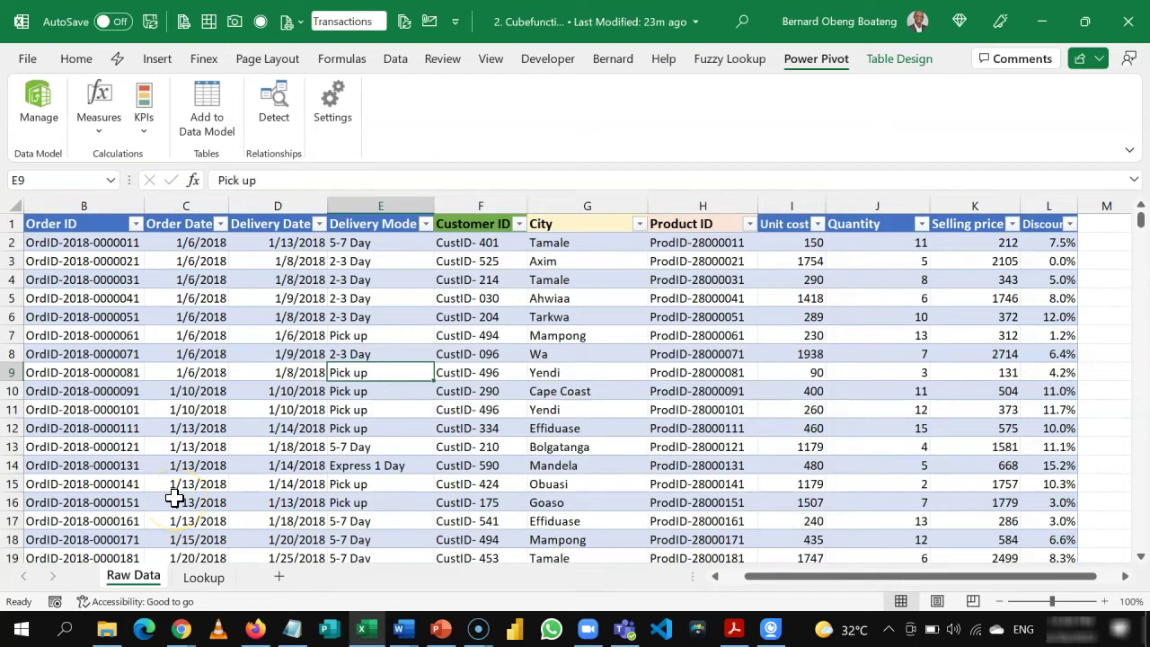
Insert a new sheet, move it after Lookup, and rename it Calculations.
left_click(280, 577)
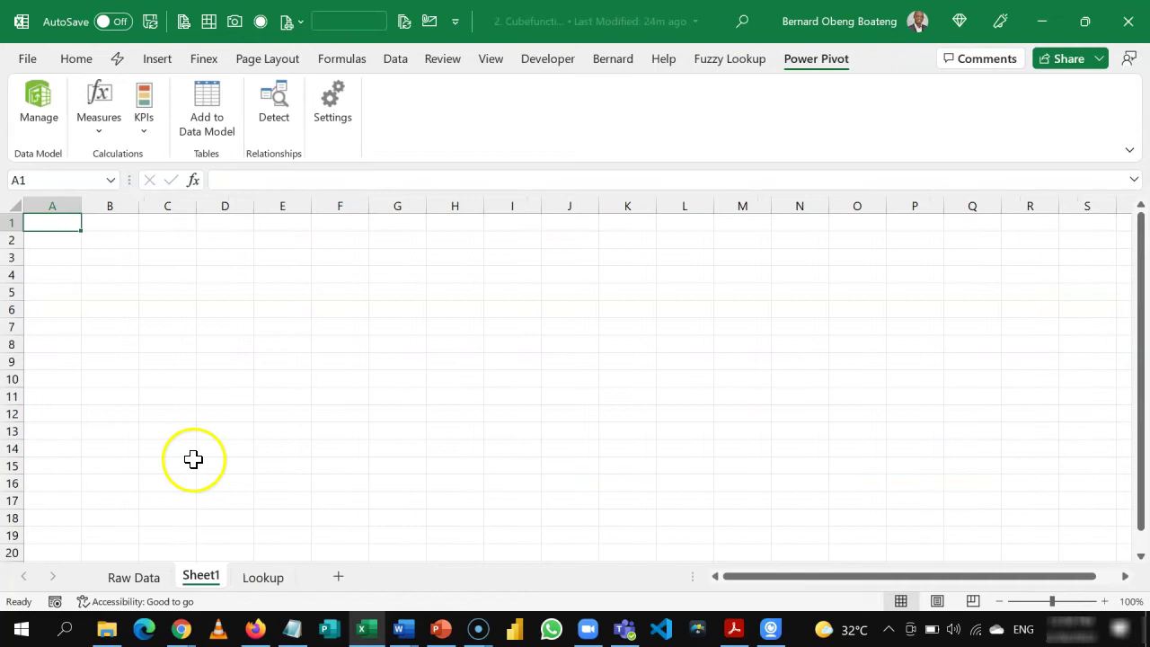
left_click(202, 576)
left_click_drag(203, 575, 317, 577)
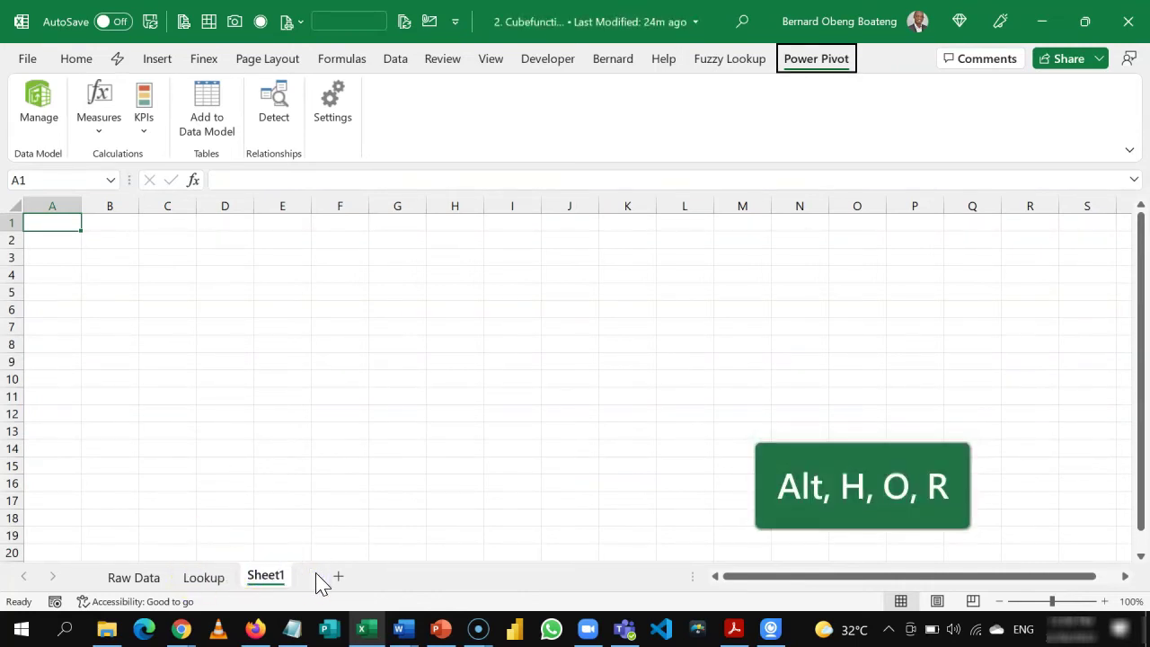
key("alt+h")
type("orCalcu")
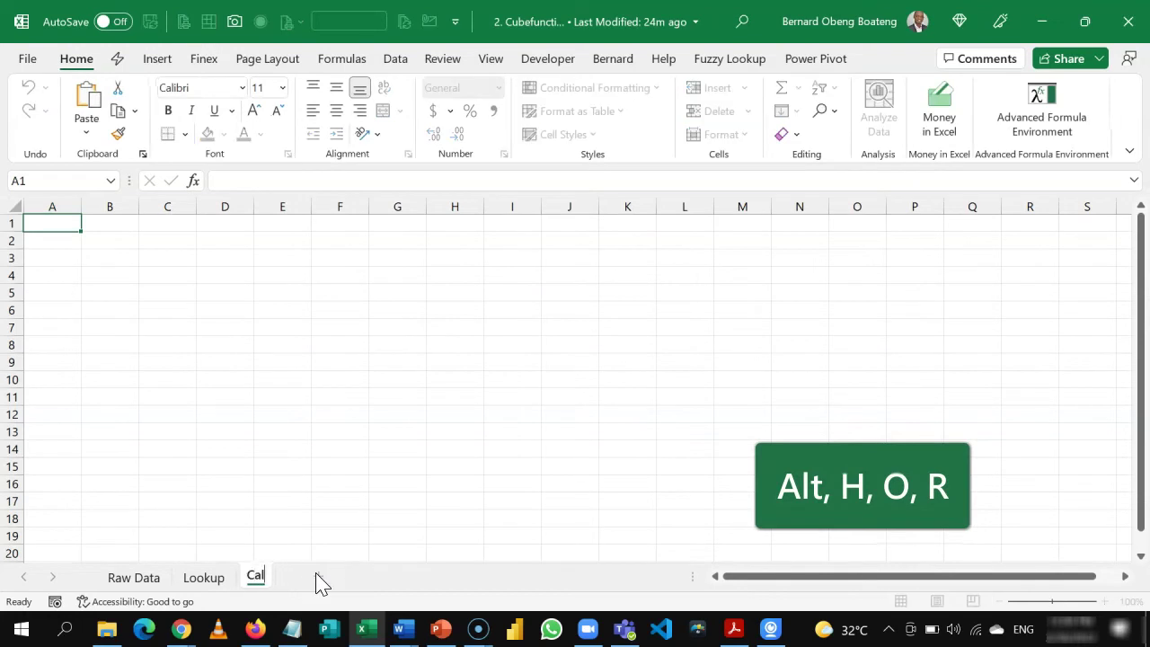
key("BackSpace")
key("BackSpace")
key("BackSpace")
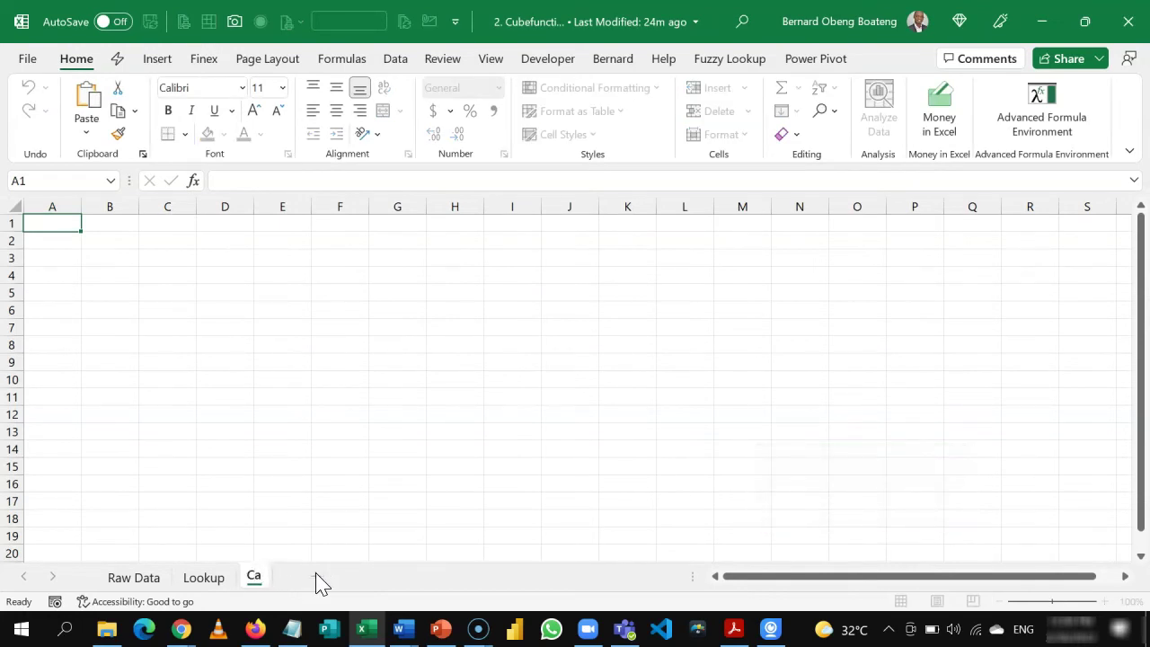
type("lculations")
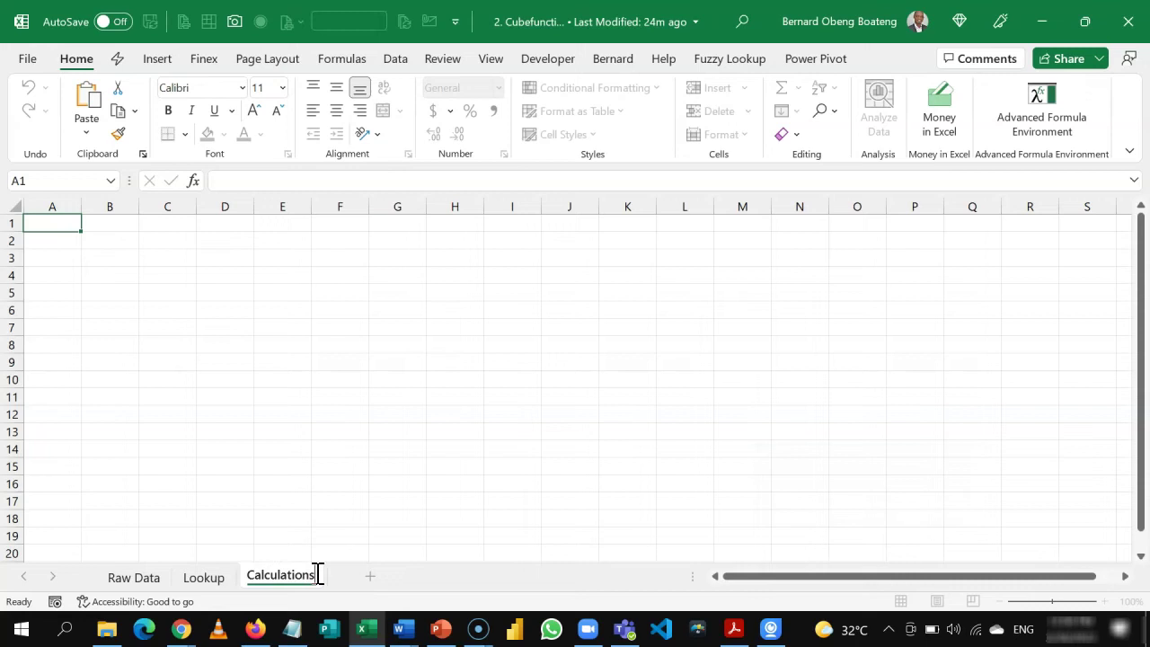
left_click(113, 259)
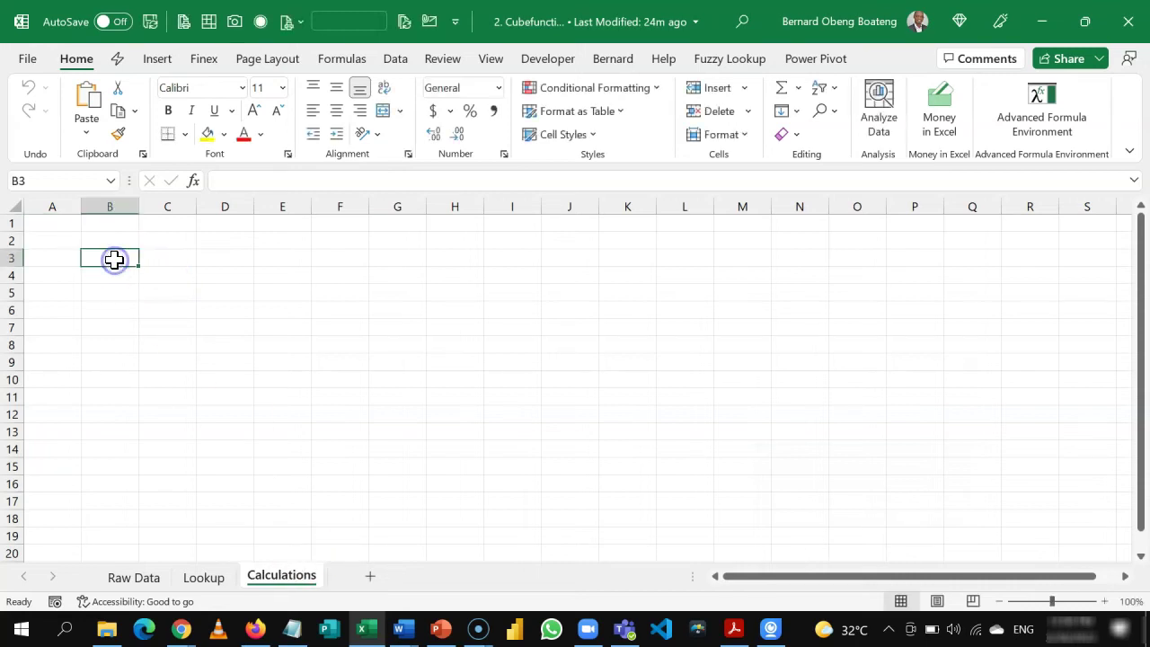
Set column A to width 2 and drag column B wider.
left_click(73, 259)
key("alt")
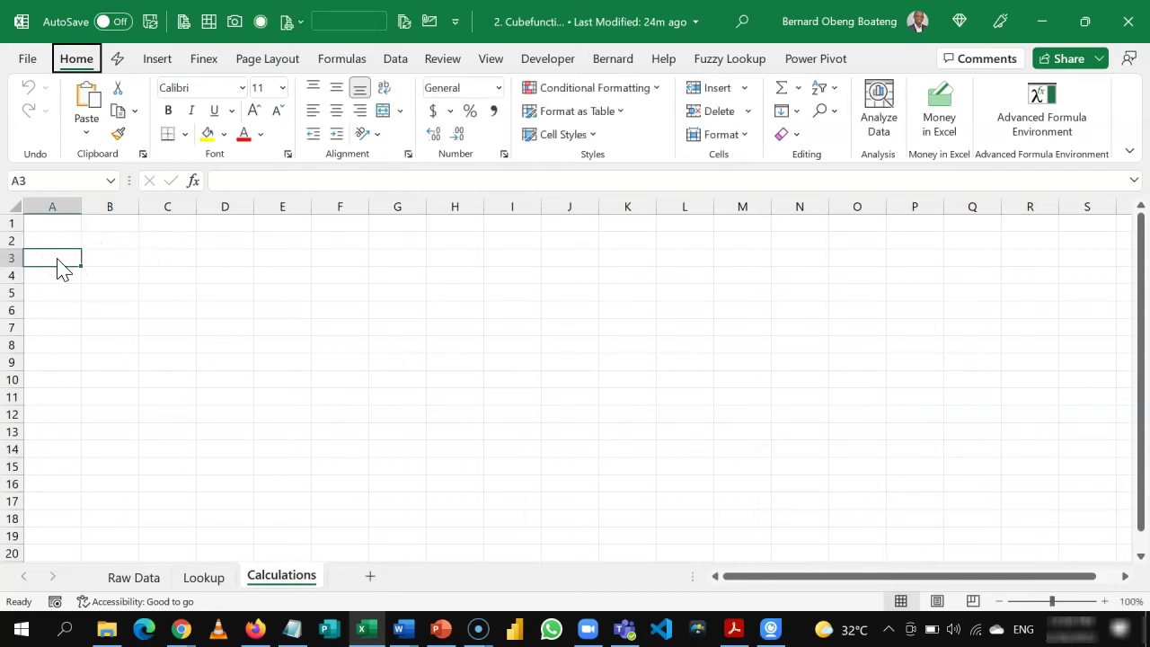
type("how2")
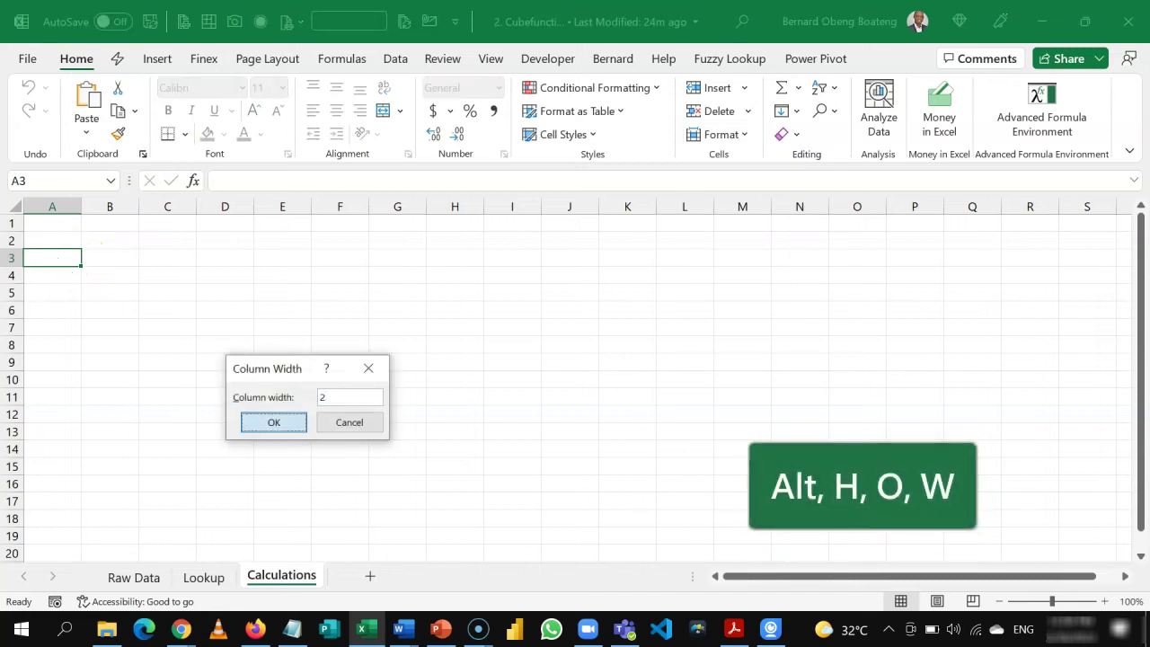
key("Return")
left_click_drag(100, 208, 224, 222)
left_click(177, 263)
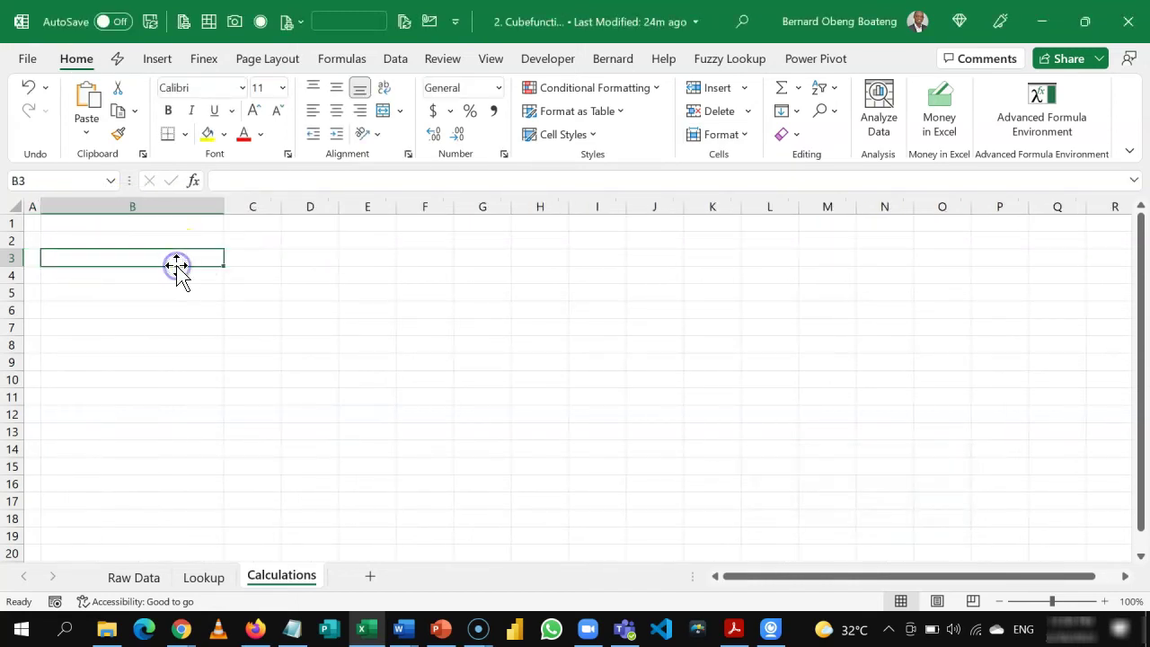
Enter 'Calculations' in B3 and 'Total Revenue' in B5, then widen column C.
type("Calculations")
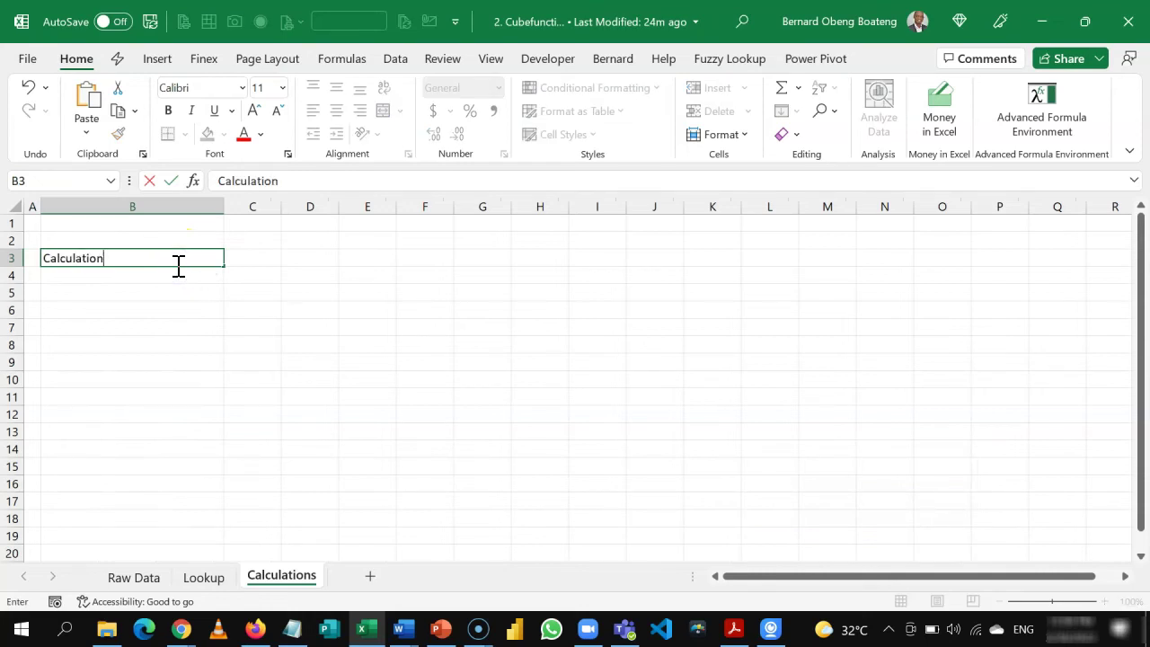
key("Return")
key("Return")
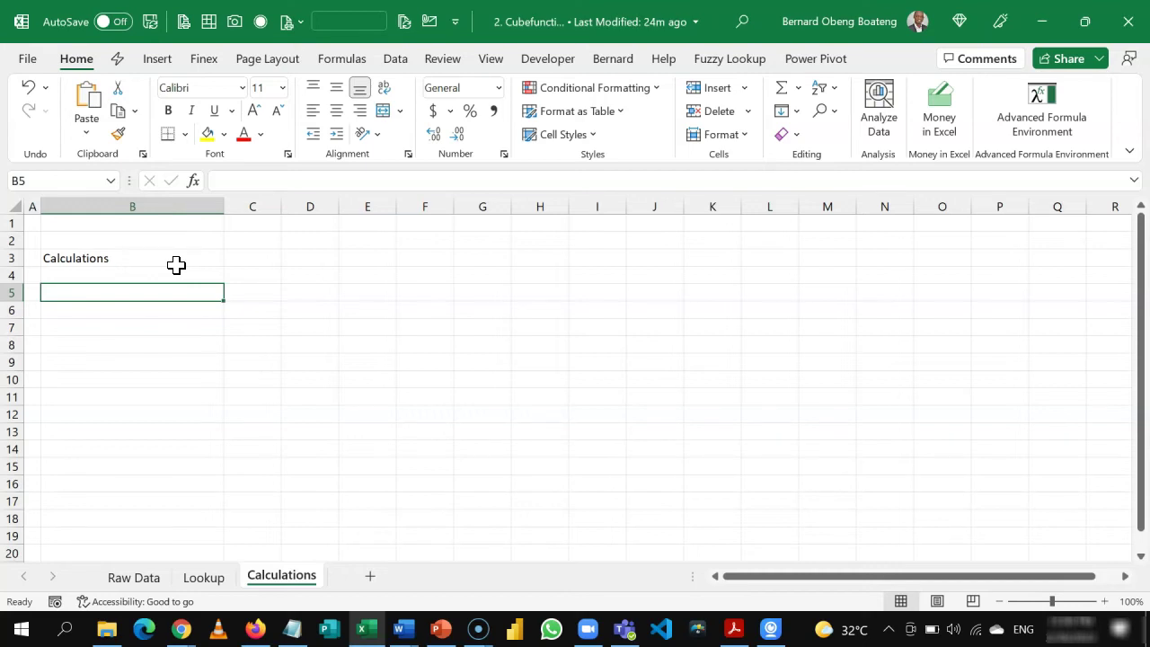
type("Total Revn")
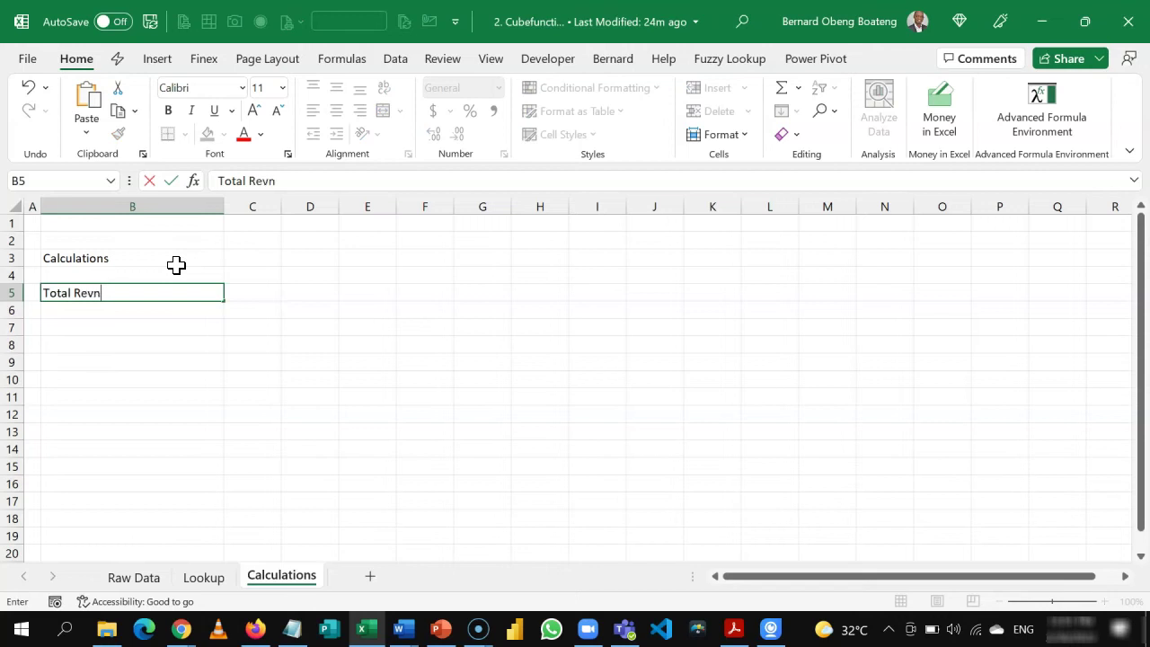
key("BackSpace")
type("enue")
key("Tab")
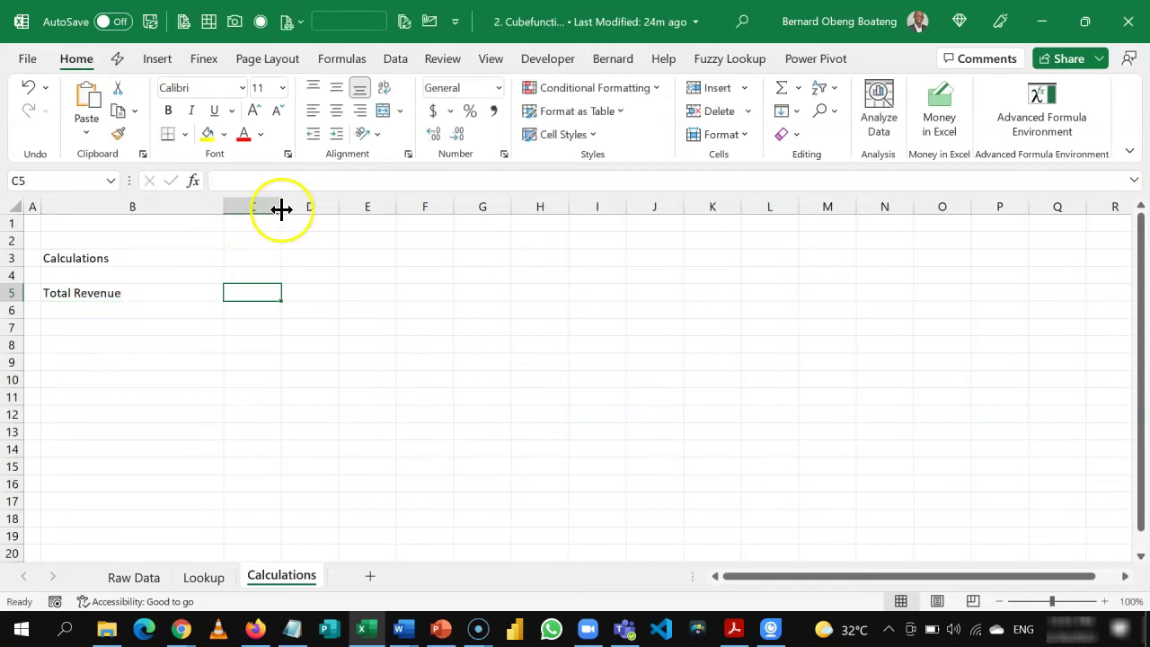
left_click_drag(281, 207, 371, 225)
Build =CUBEVALUE("ThisWorkbookDataModel","[Measures].[Total Revenue]") in C5 with autocomplete.
type("=cub")
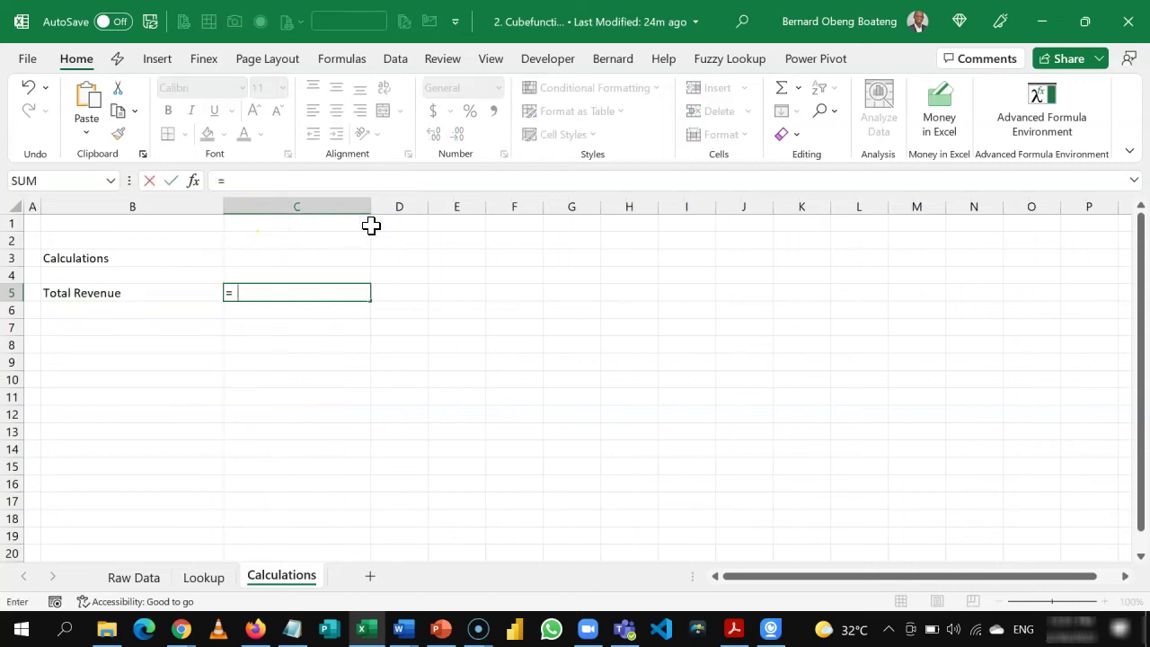
key("Down")
key("Down")
key("Down")
key("Down")
key("Down")
key("Down")
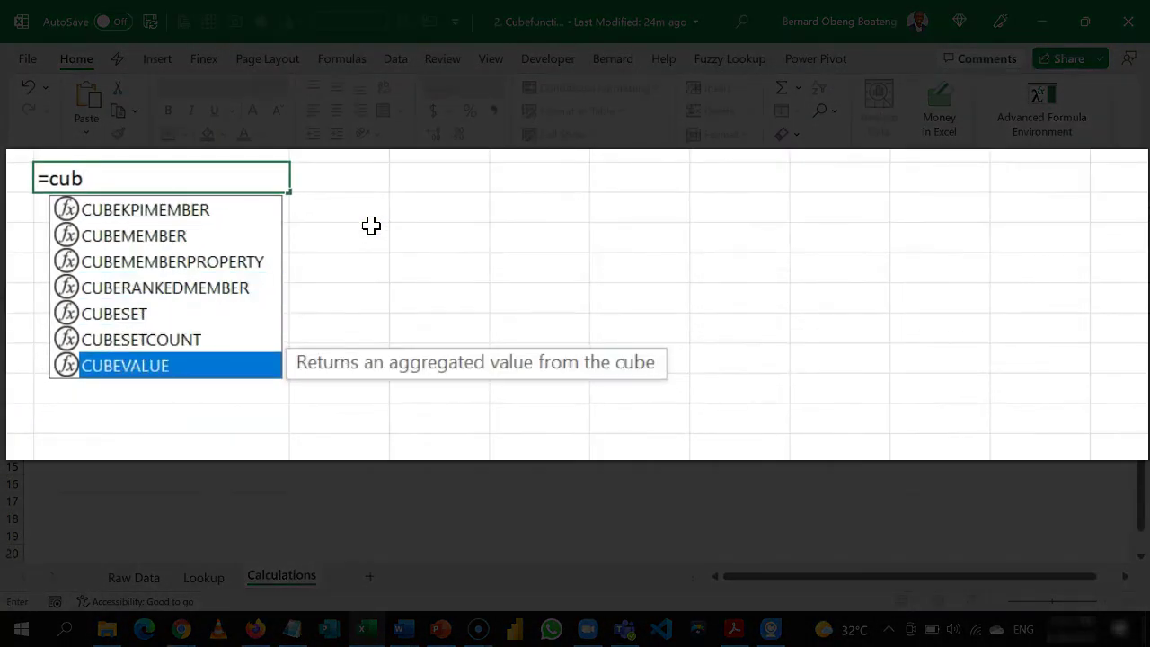
key("Tab")
type("\"")
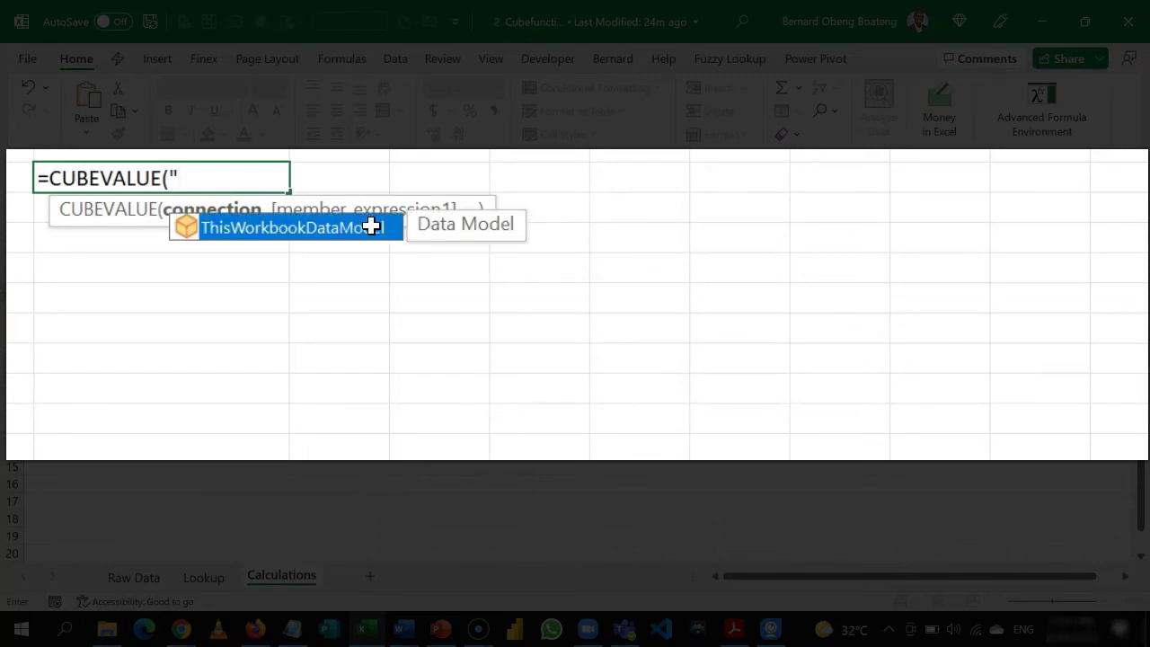
double_click(371, 226)
type("\"")
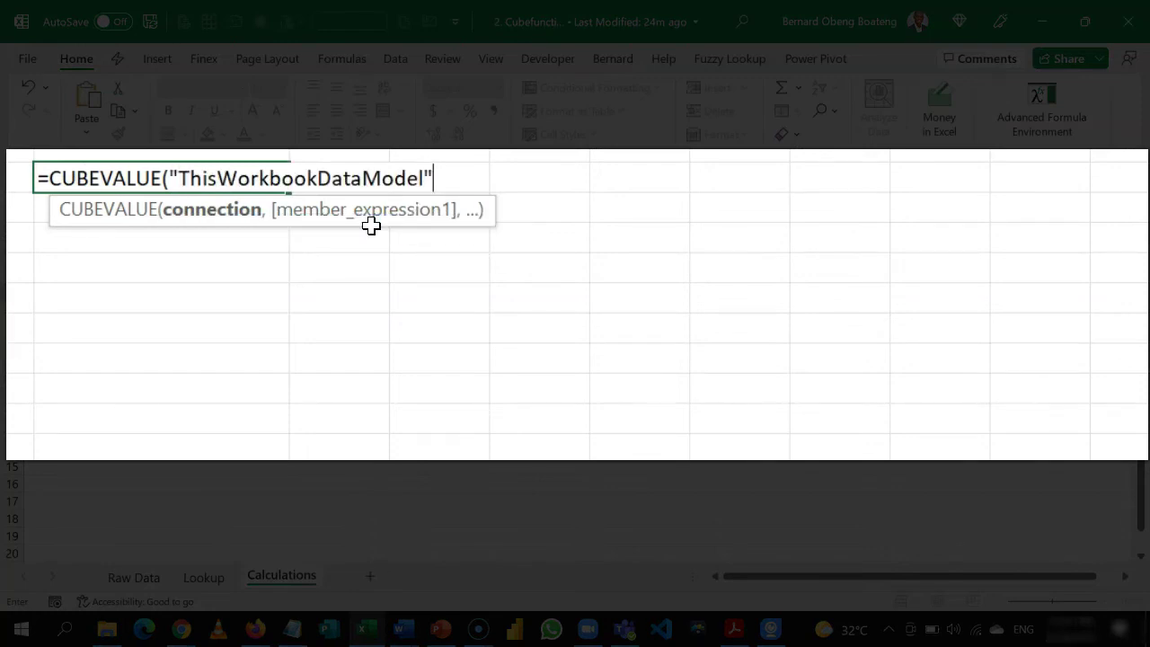
type(",")
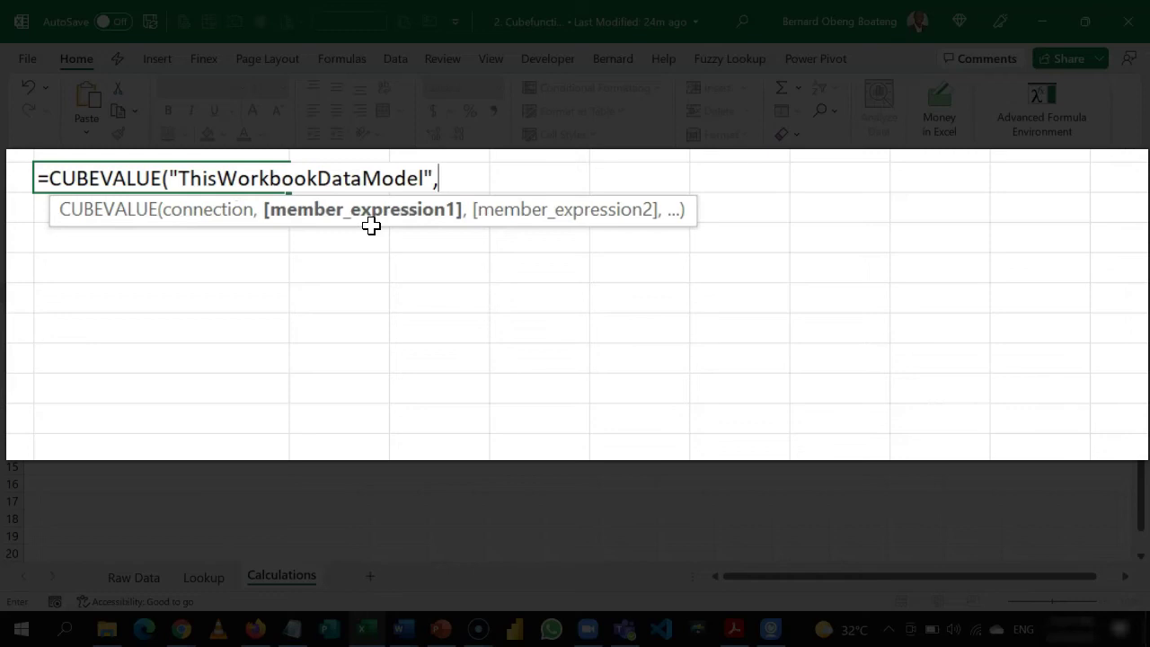
type("\"")
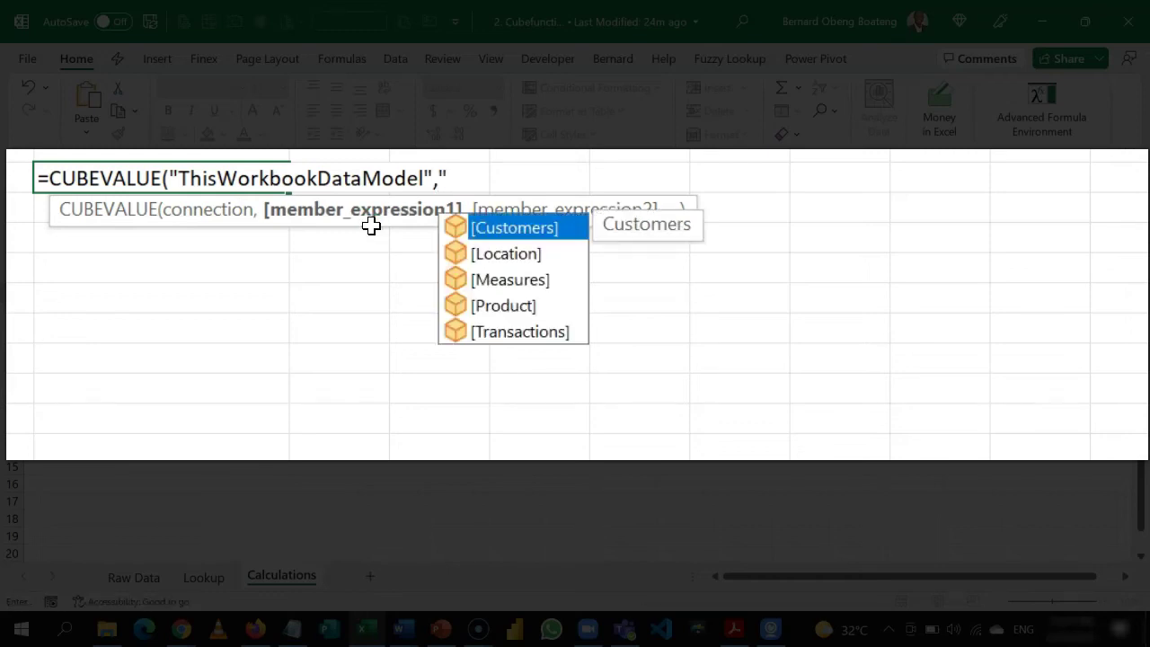
key("Down")
key("Down")
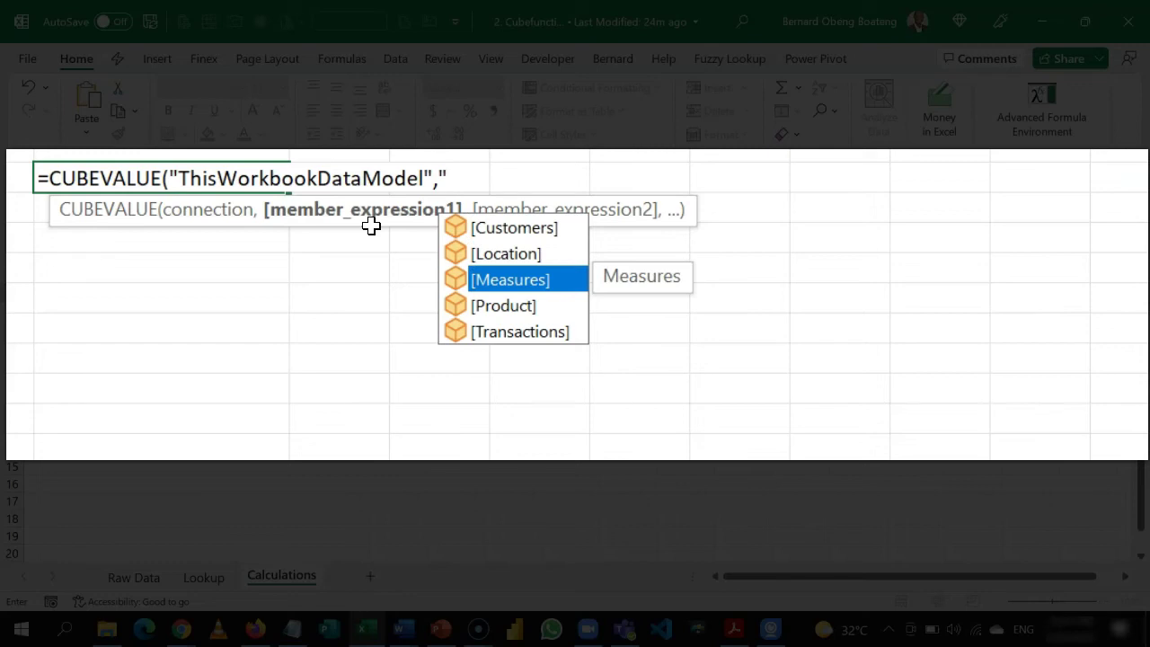
key("Tab")
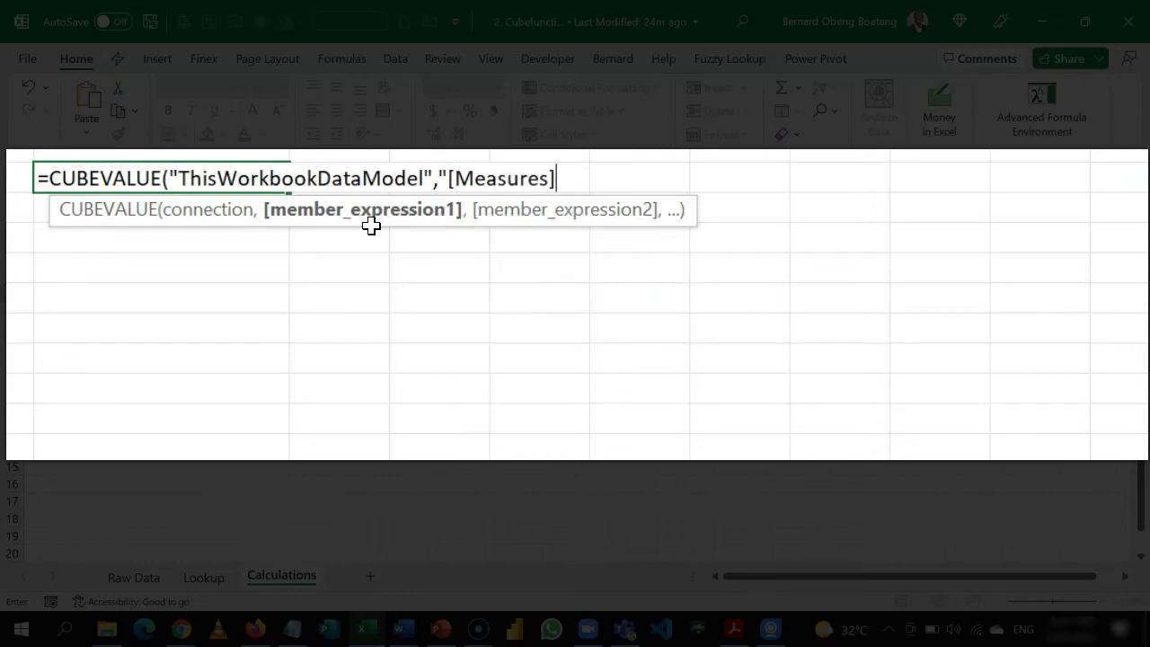
type(".")
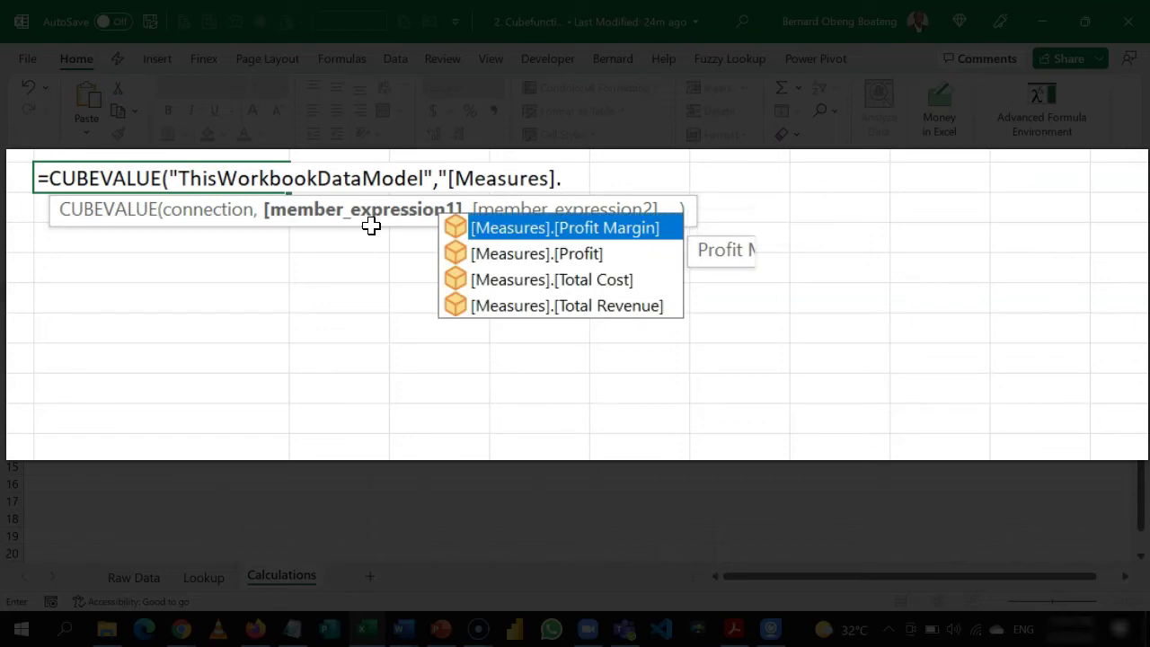
key("Down")
key("Down")
key("Down")
key("Tab")
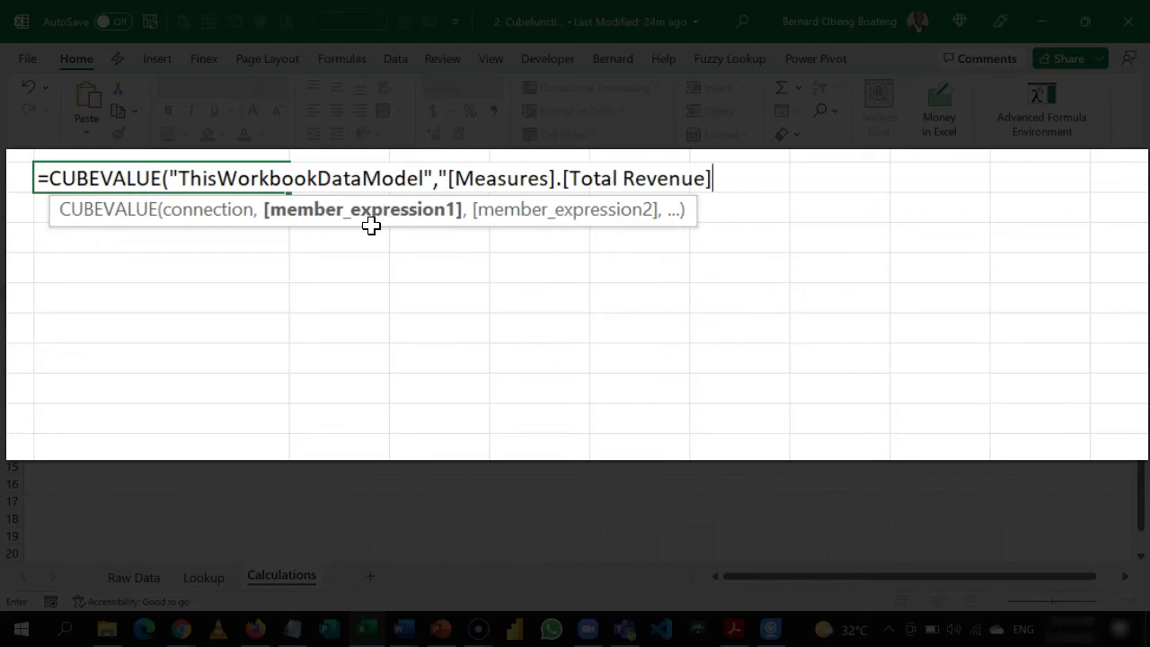
type("\"")
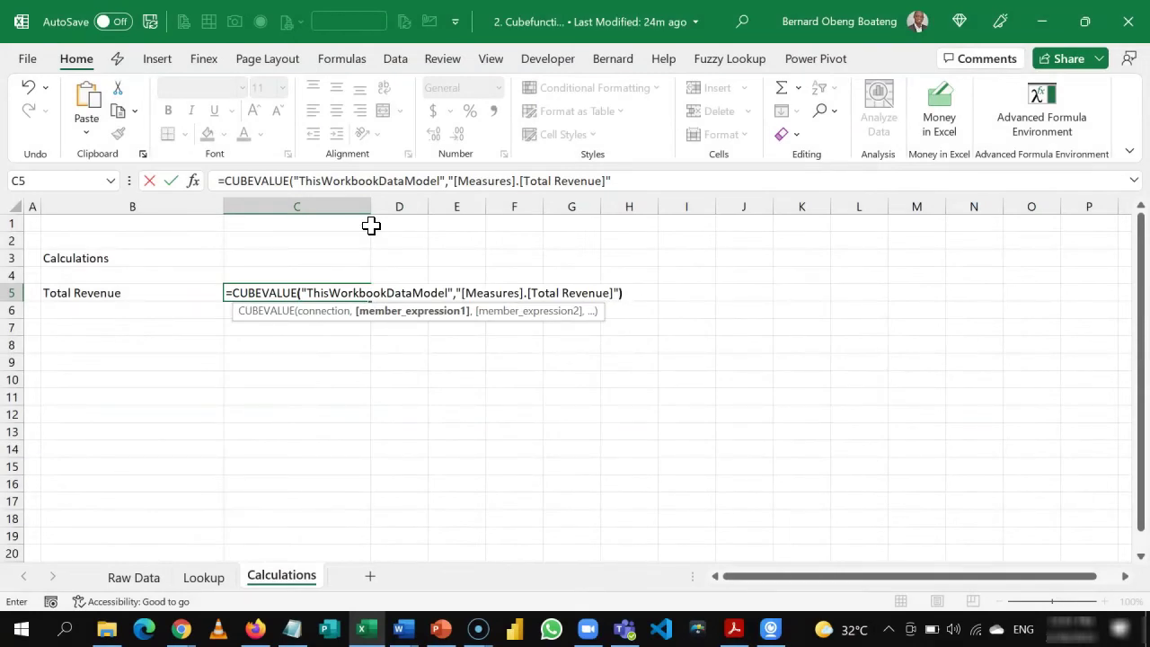
type(")")
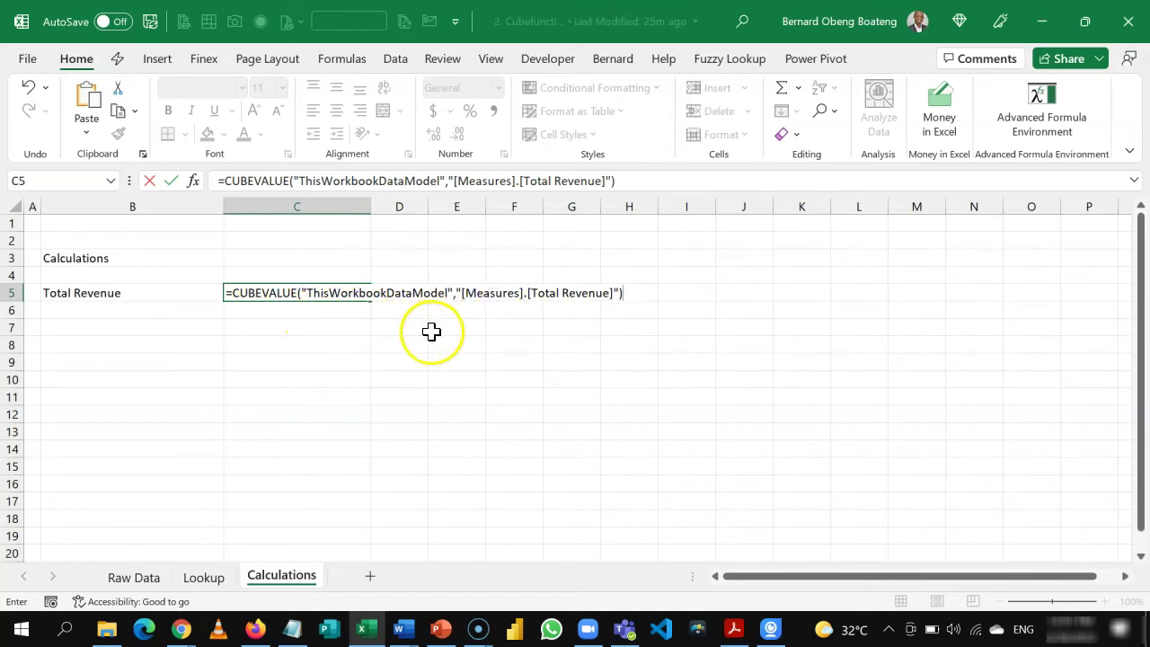
Select the formula text, commit it, and make the 6,998,937.00 result in C5 bold.
left_click(633, 291)
left_click_drag(633, 292, 226, 295)
left_click(223, 303)
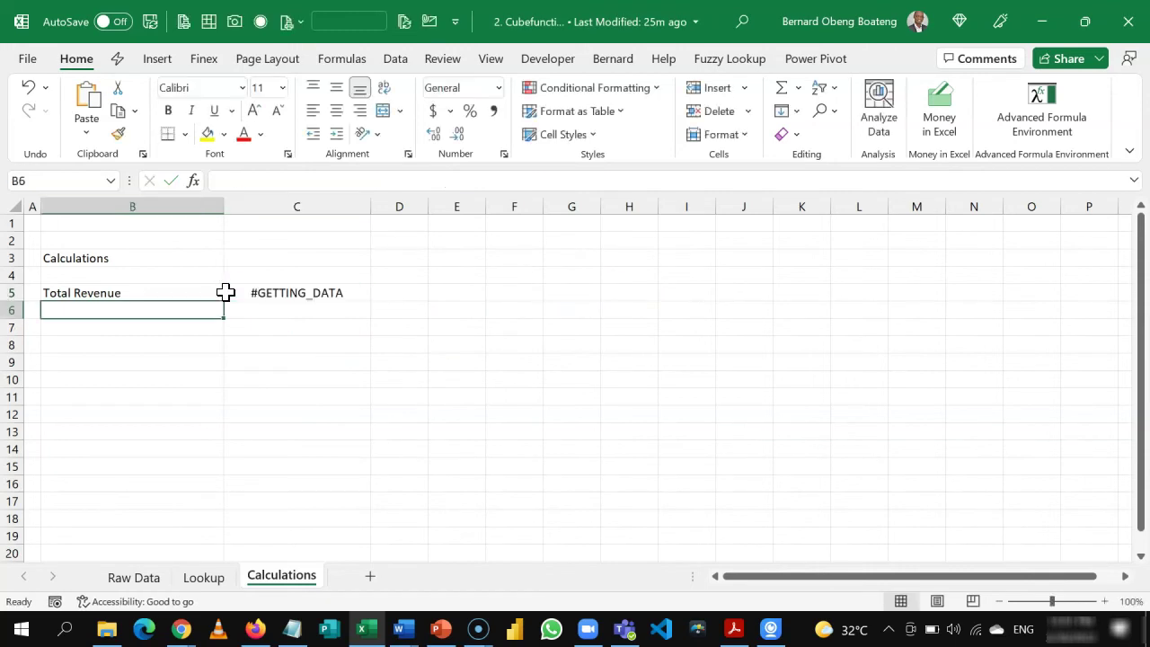
left_click(222, 295)
left_click(228, 295)
key("ctrl+b")
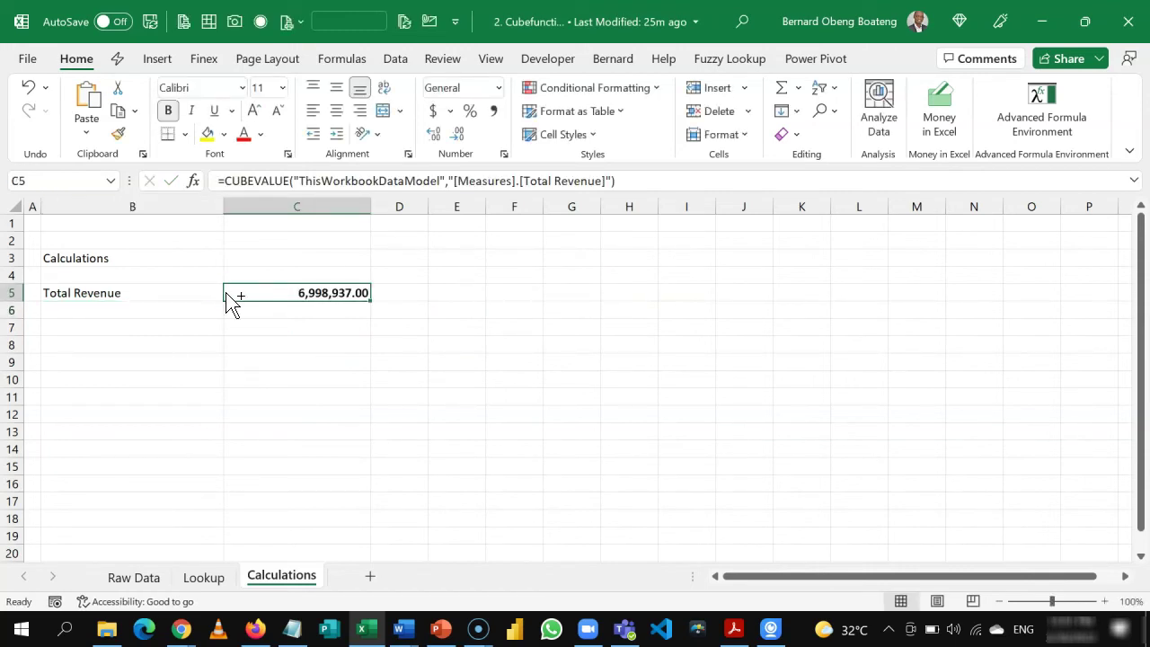
Label B7 'Total Cost' and paste the Total Revenue CUBEVALUE formula into C7.
key("Down")
key("Down")
key("Left")
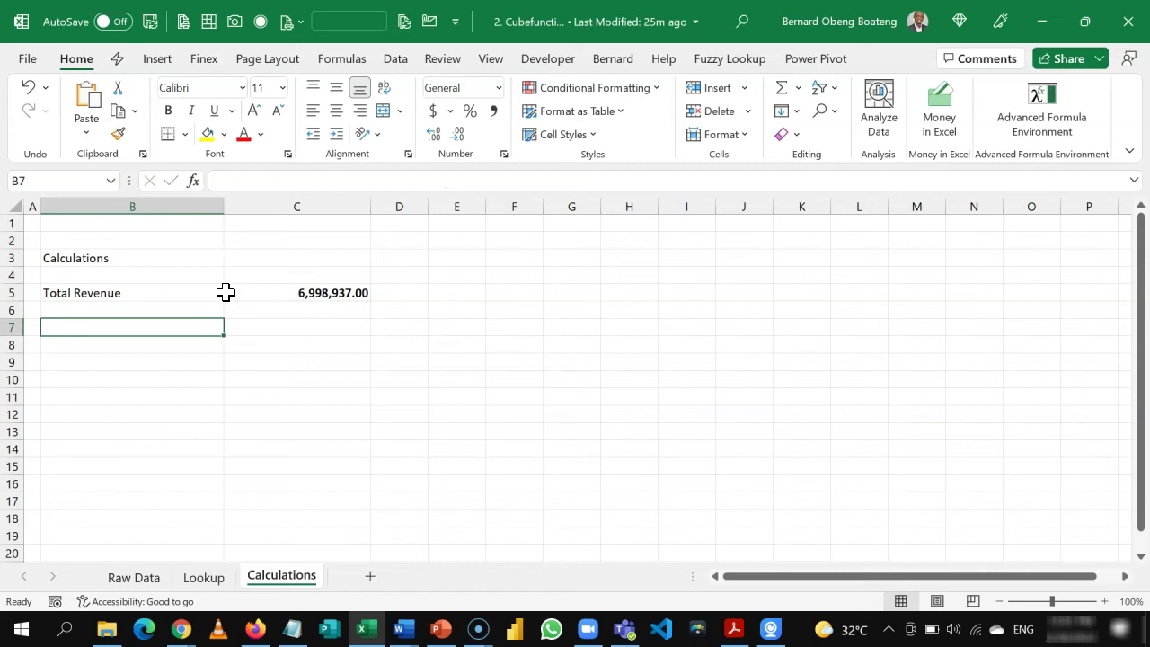
type("Total Cost")
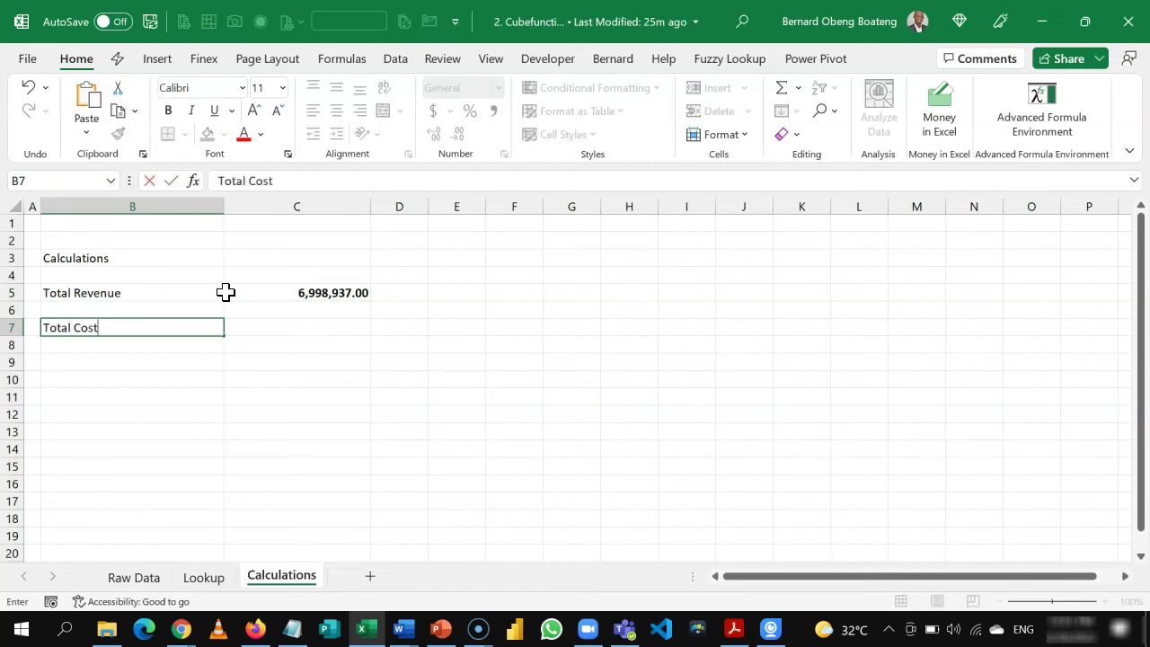
key("Tab")
type("=")
type("=CUBEVALUE(\"ThisWorkbookDataModel\",\"[Measures].[Total Revenue]\")")
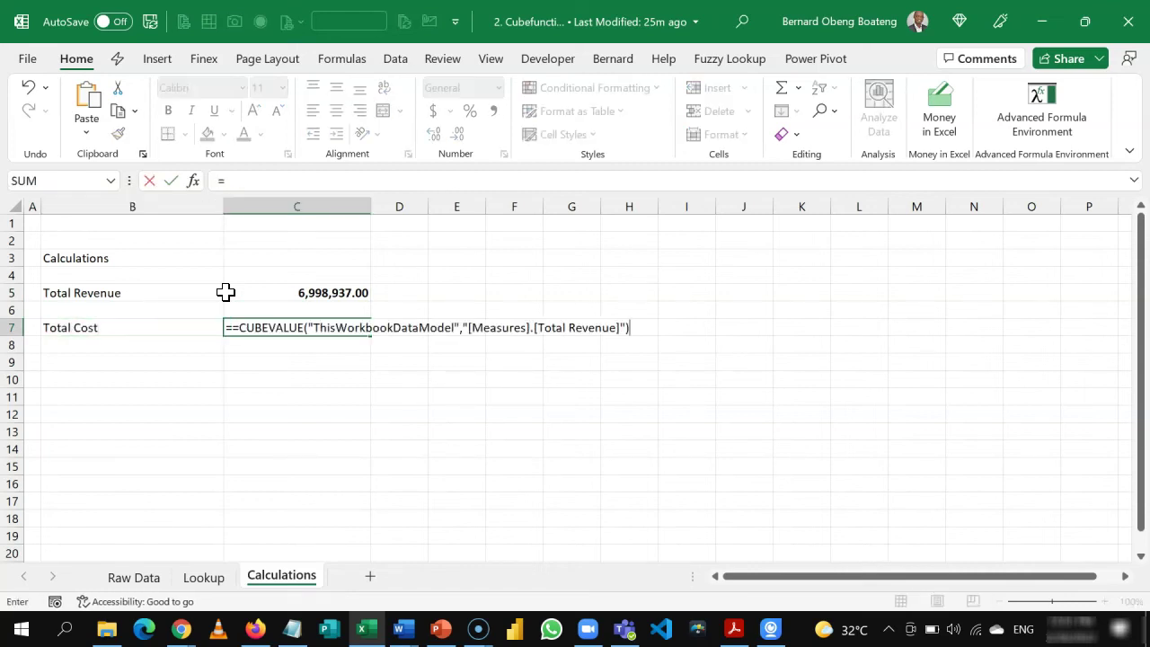
left_click(238, 331)
key("BackSpace")
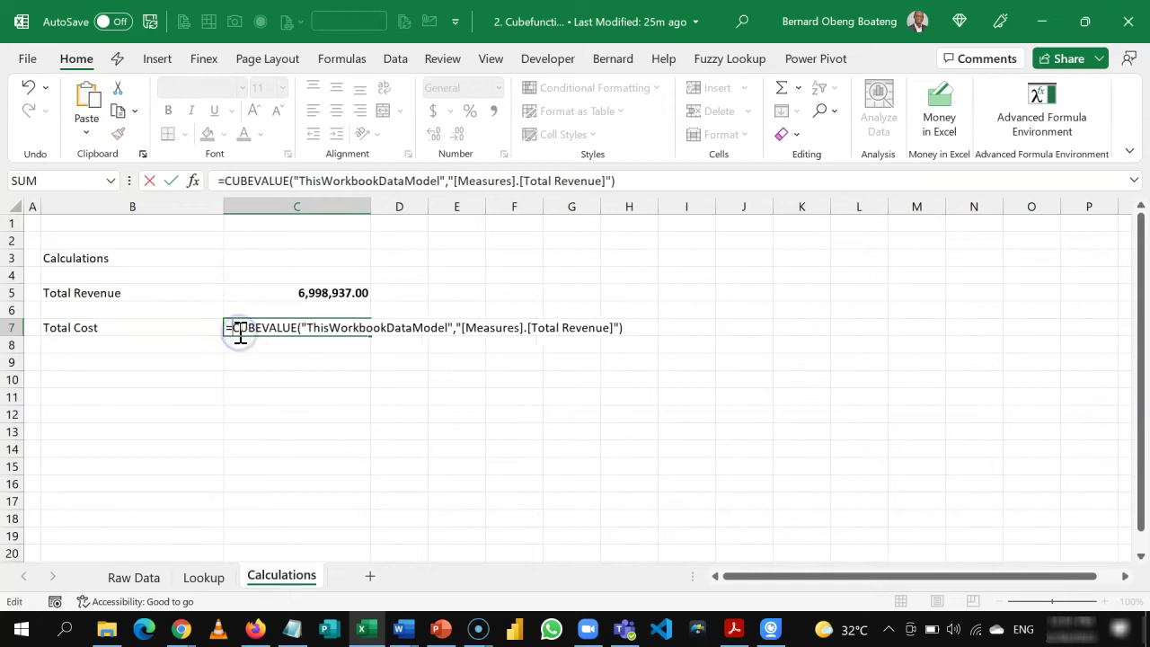
Switch C7's measure to Total Cost (5,270,143.00) and bold the value.
left_click(610, 329)
key("BackSpace")
key("BackSpace")
key("BackSpace")
key("BackSpace")
key("BackSpace")
key("BackSpace")
key("BackSpace")
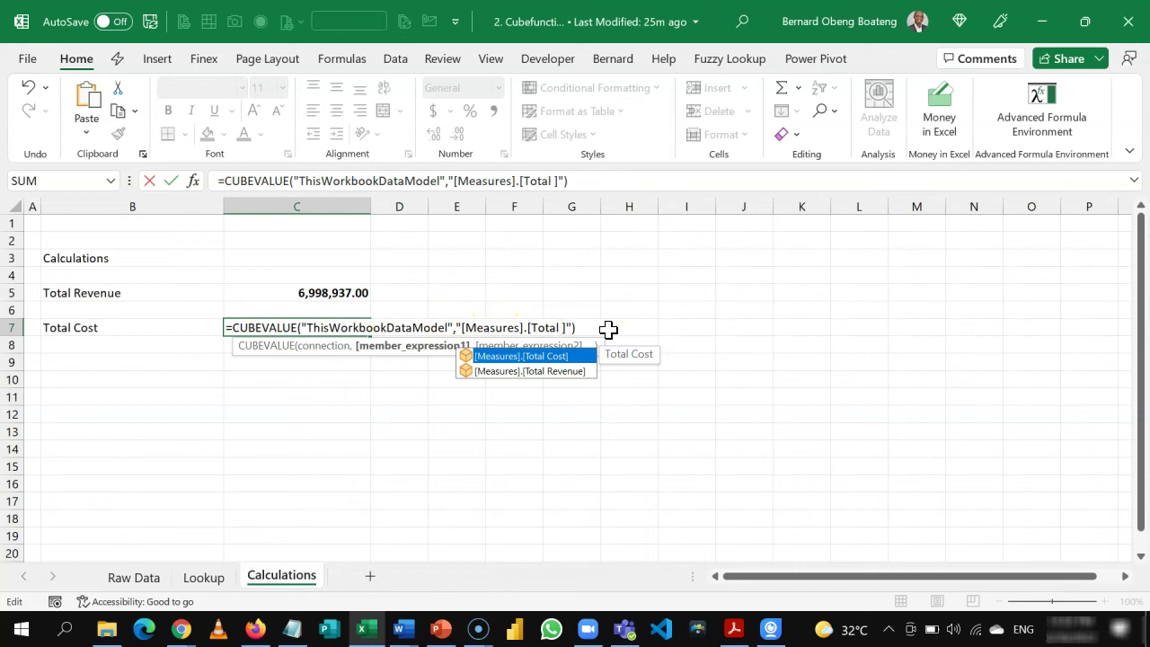
key("Tab")
key("BackSpace")
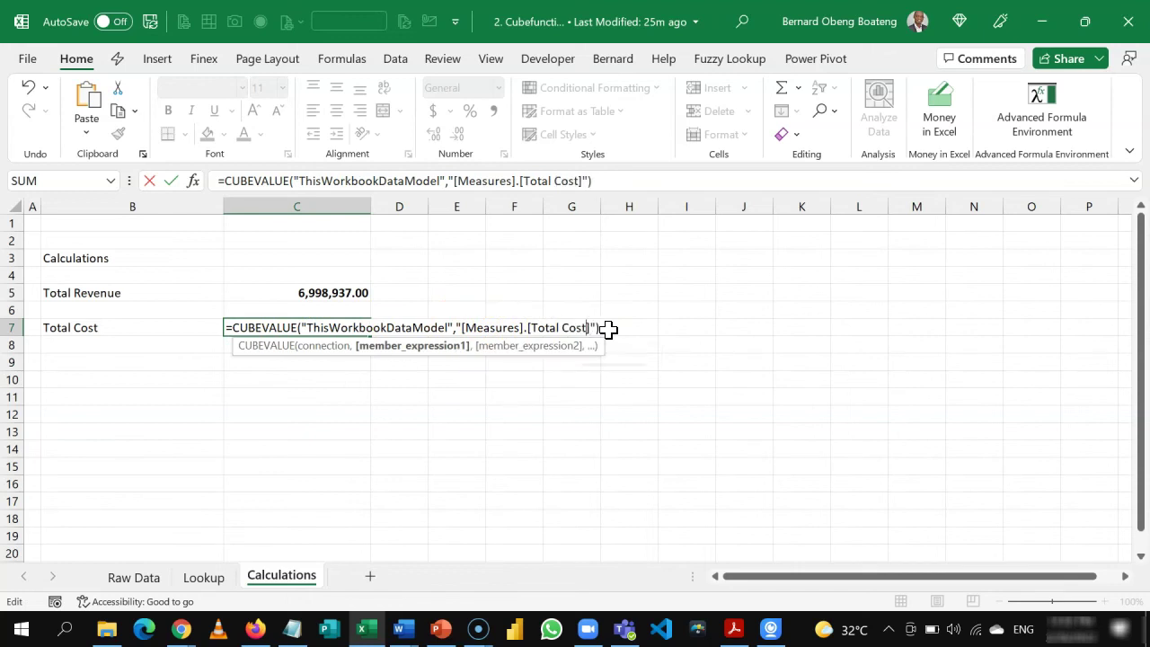
key("Return")
key("Up")
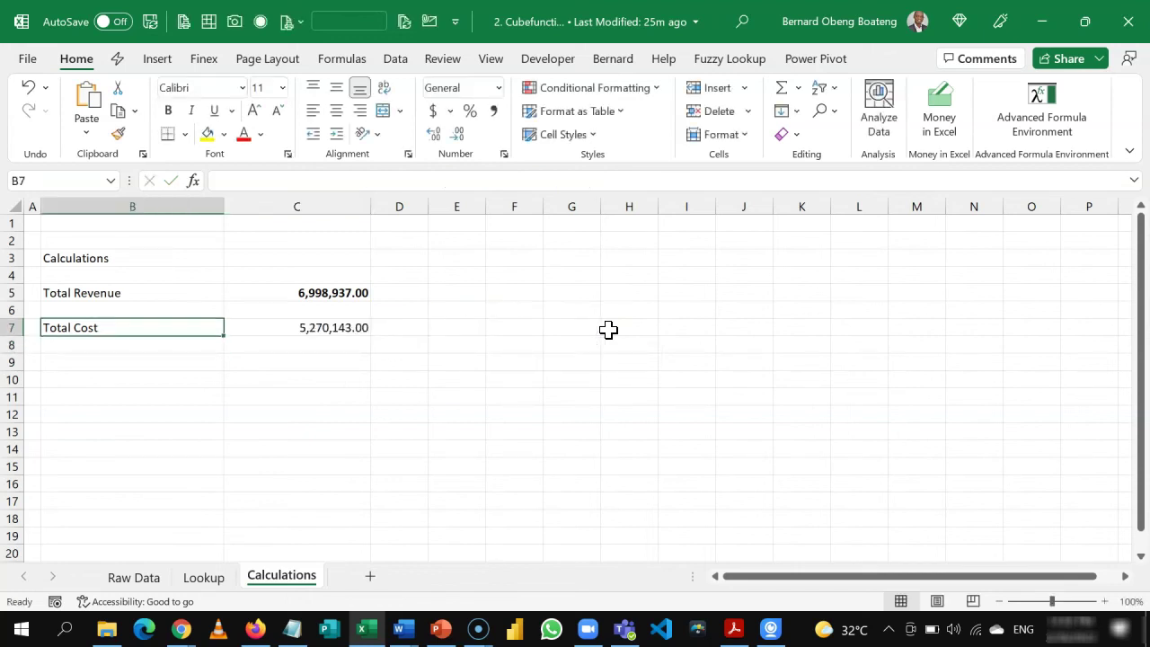
key("Right")
key("Down")
key("Left")
Label B9 'Profit' and paste the CUBEVALUE formula into C9.
key("Down")
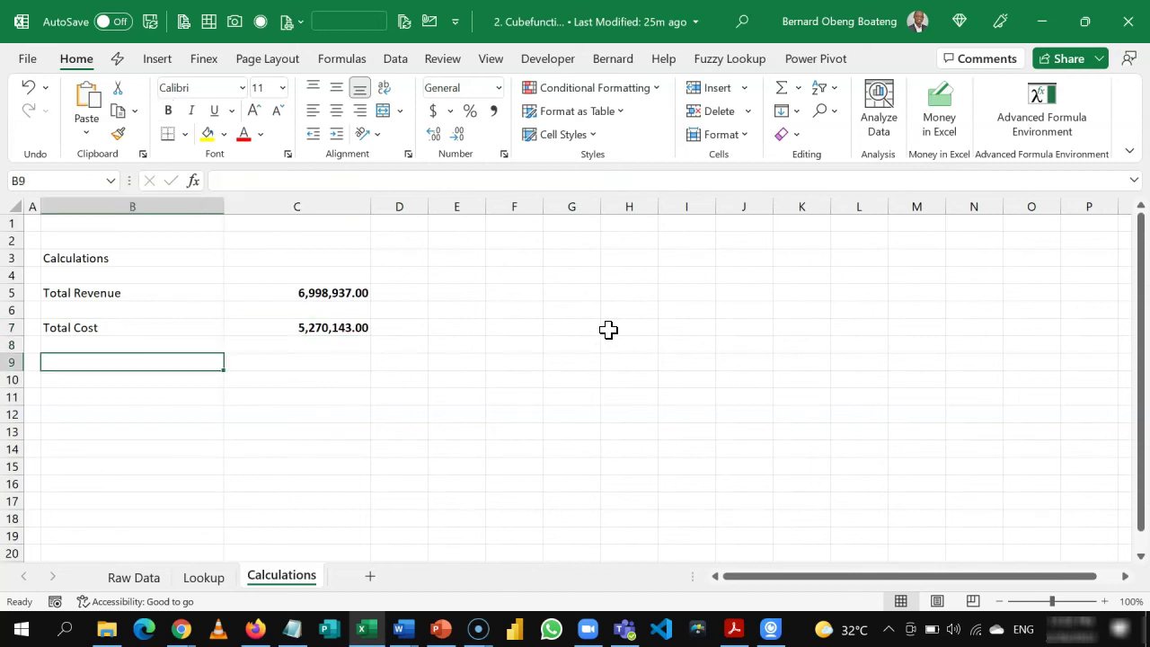
type("Profit")
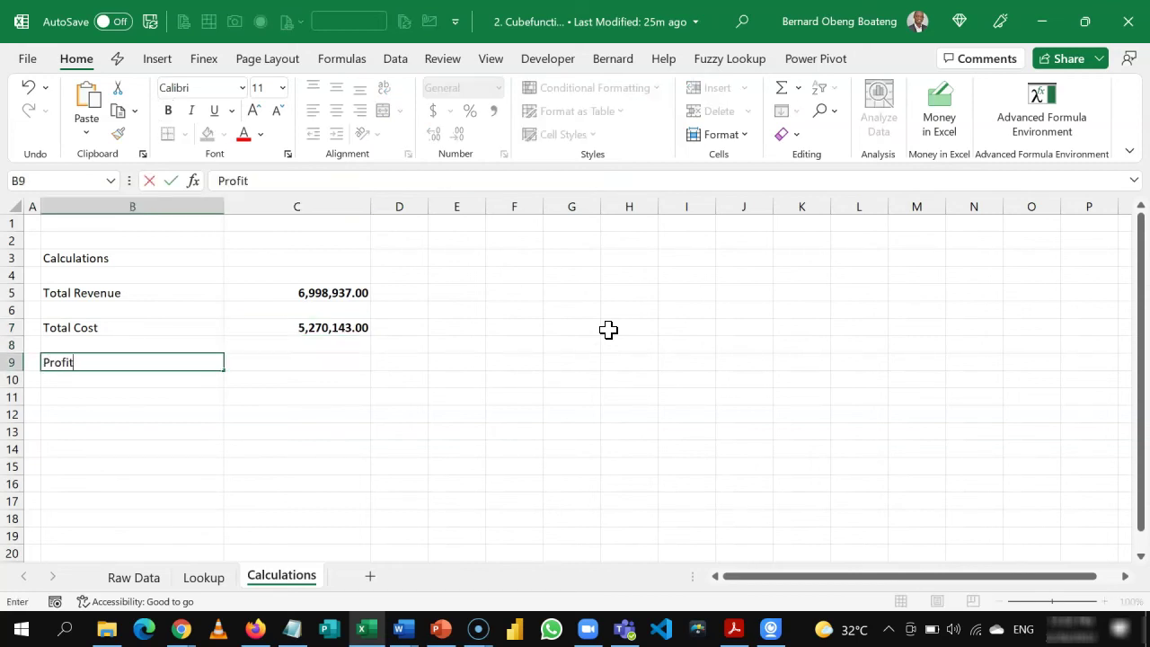
key("Tab")
double_click(315, 368)
type("=CUBEVALUE(\"ThisWorkbookDataModel\",\"[Measures].[Total Revenue]\")")
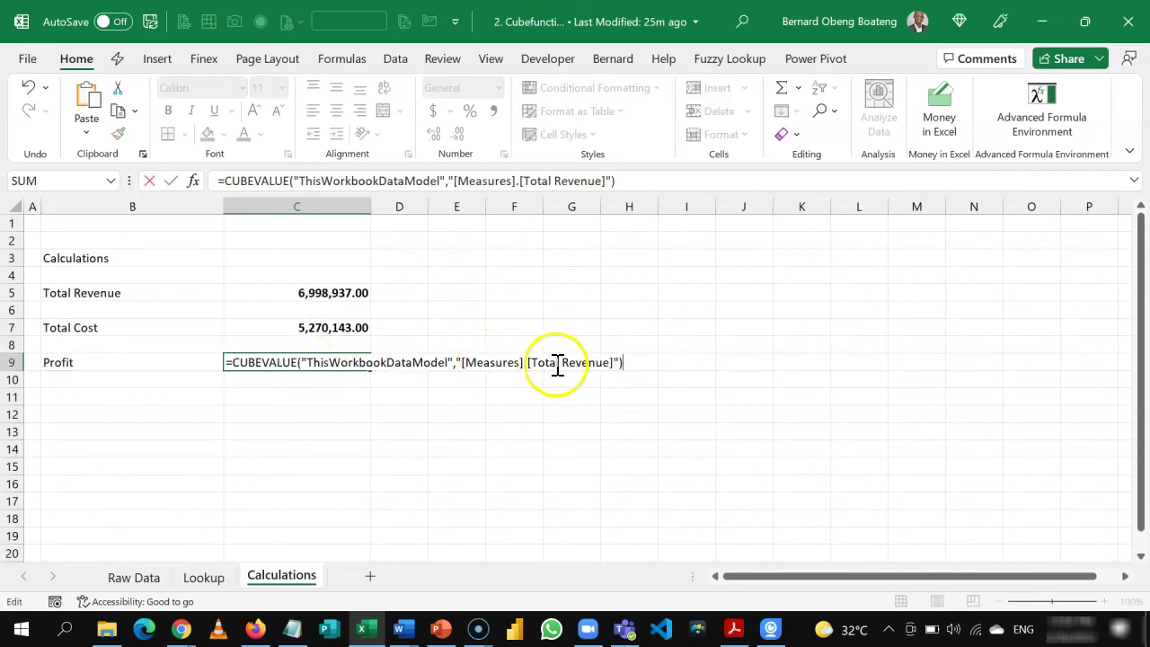
Change C9's measure to Profit (1,728,794.00) and bold the value.
left_click(611, 362)
key("BackSpace")
key("BackSpace")
key("BackSpace")
key("BackSpace")
key("BackSpace")
key("BackSpace")
key("BackSpace")
key("BackSpace")
key("BackSpace")
key("BackSpace")
key("BackSpace")
key("BackSpace")
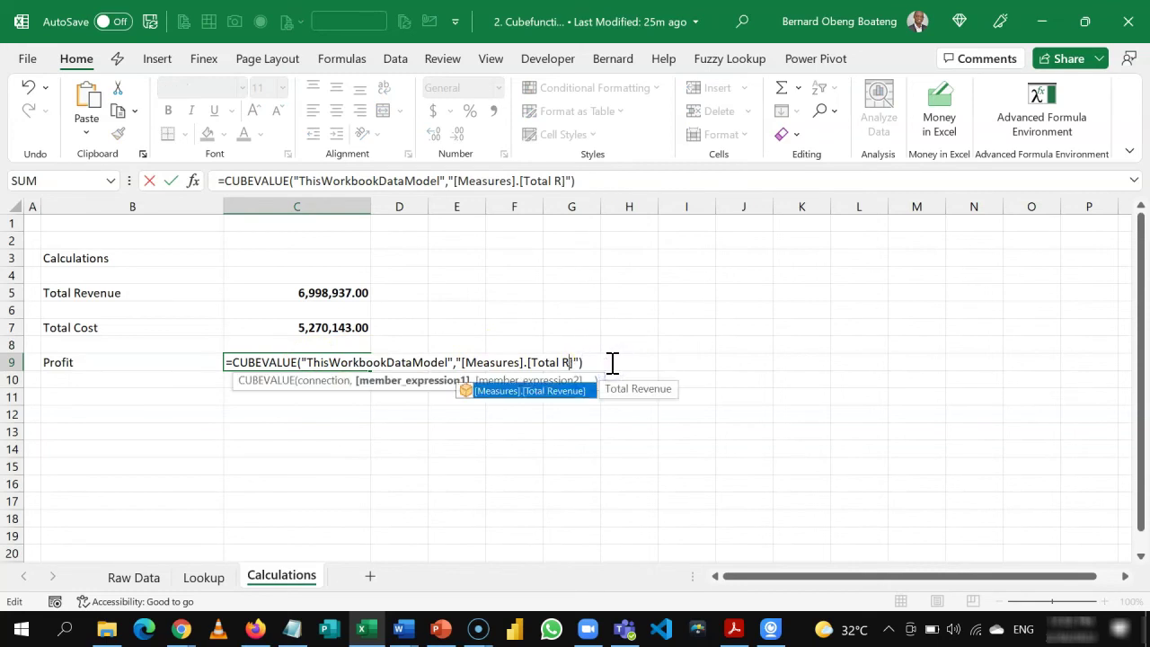
key("BackSpace")
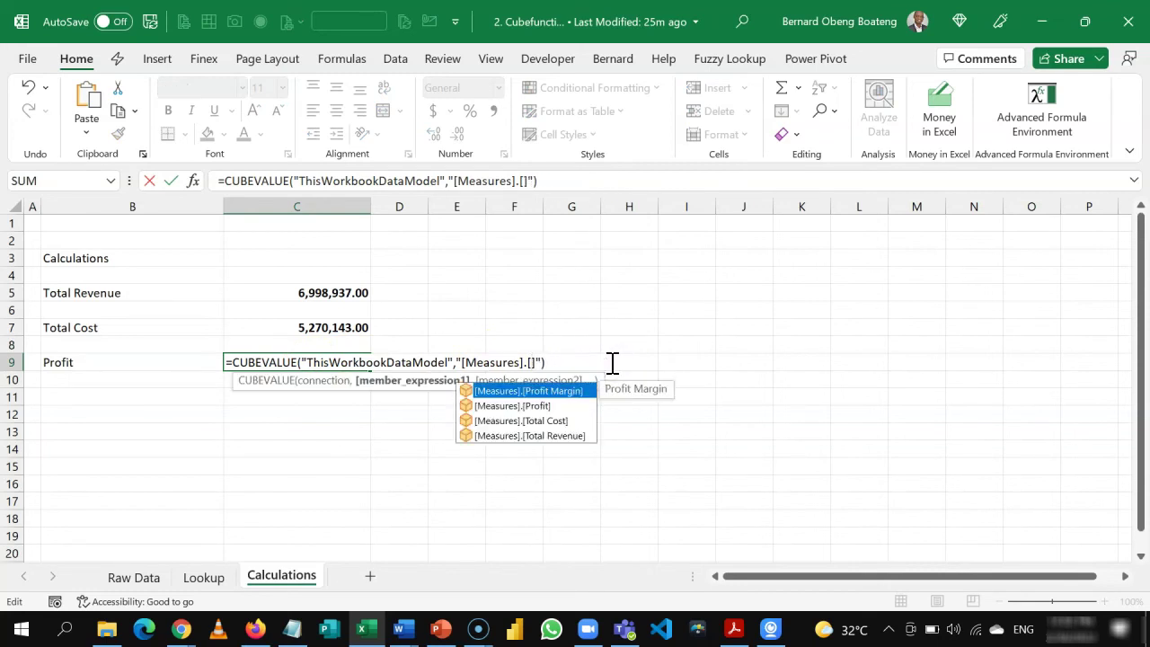
type("P")
key("Down")
key("Tab")
key("BackSpace")
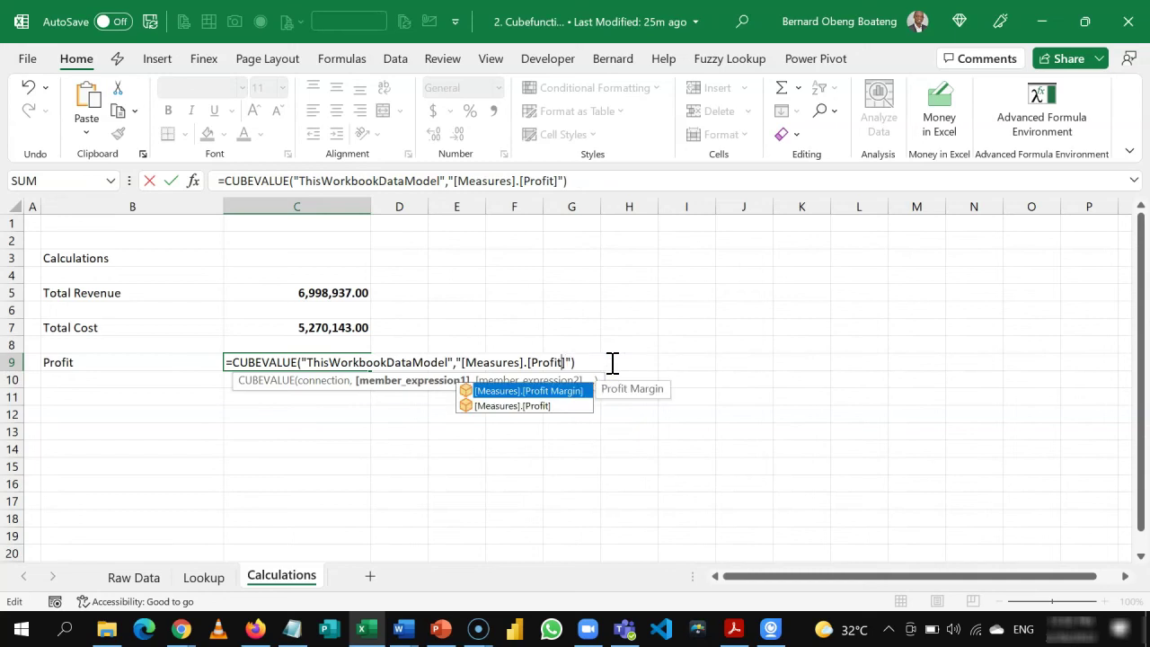
key("Return")
key("Up")
key("Right")
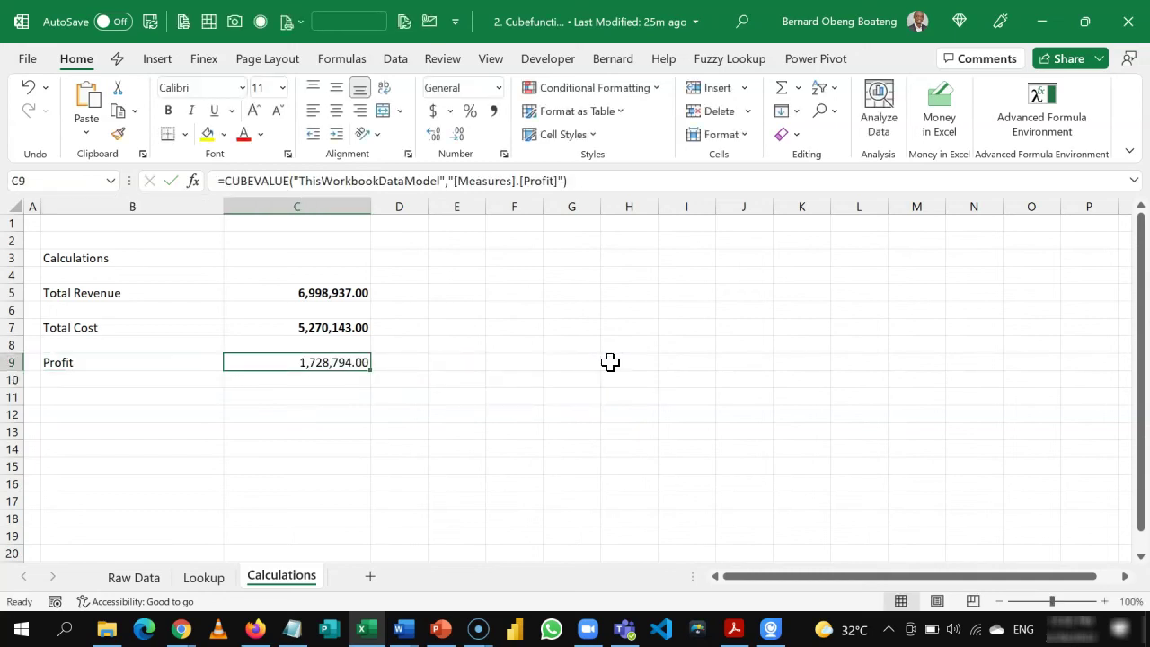
key("ctrl+b")
Add the Profit Margin label in B11 and bold the Calculations heading in B3.
key("Down")
key("Down")
key("Left")
type("Profi")
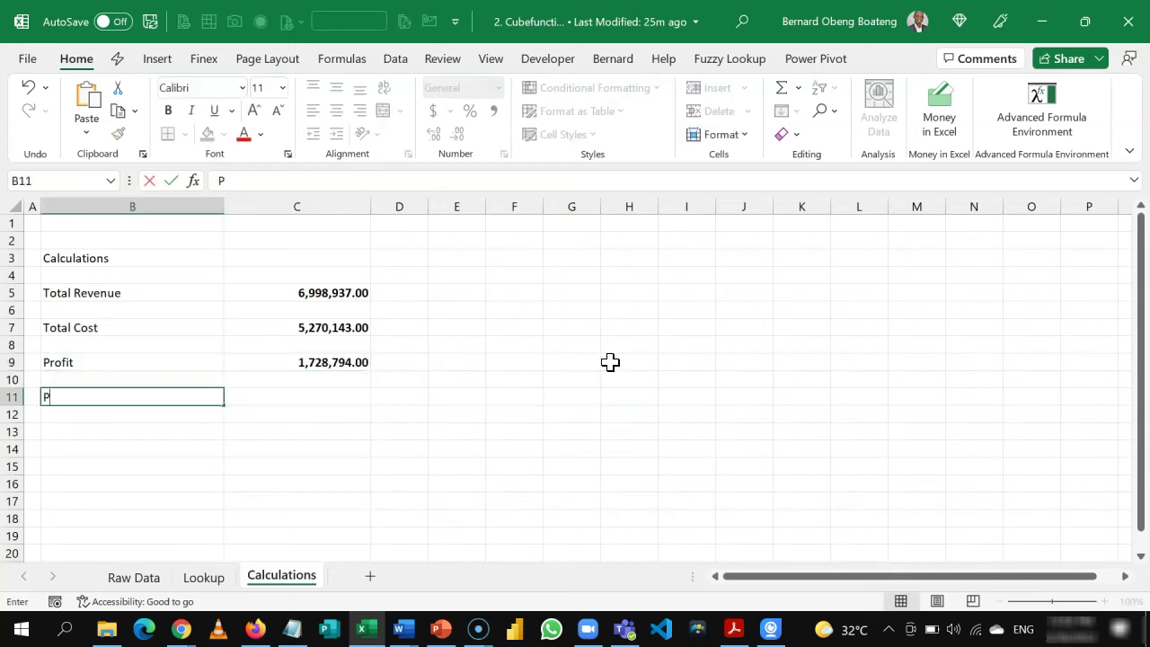
key("Up")
key("Up")
key("Up")
key("Up")
key("Up")
key("Up")
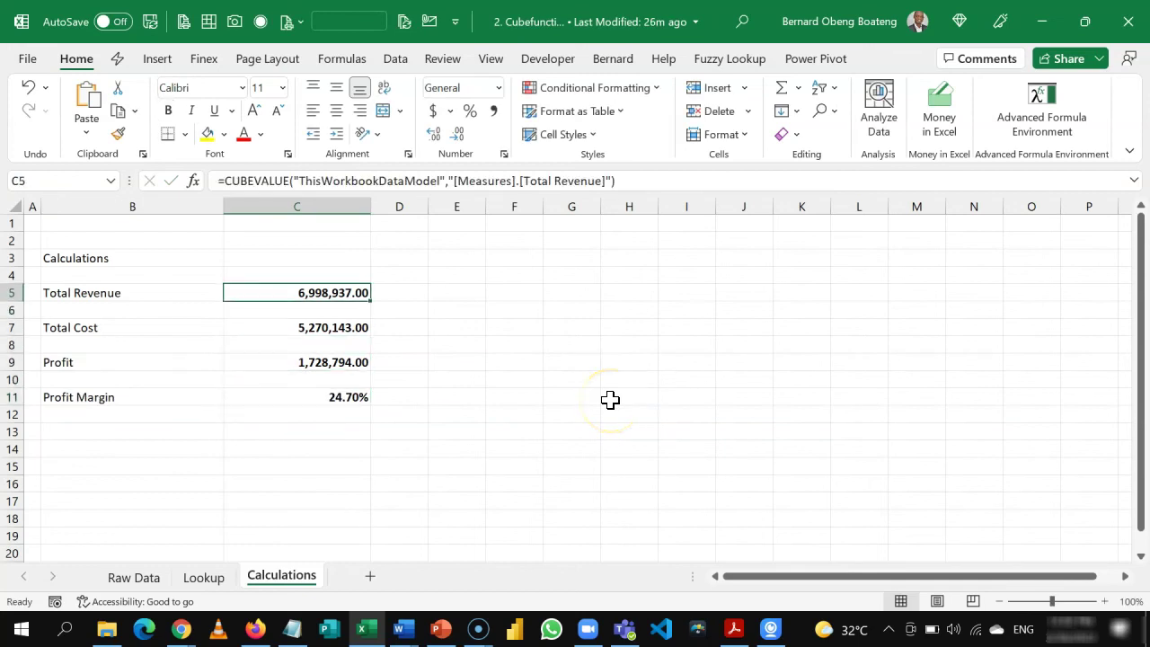
key("Up")
key("Up")
key("Left")
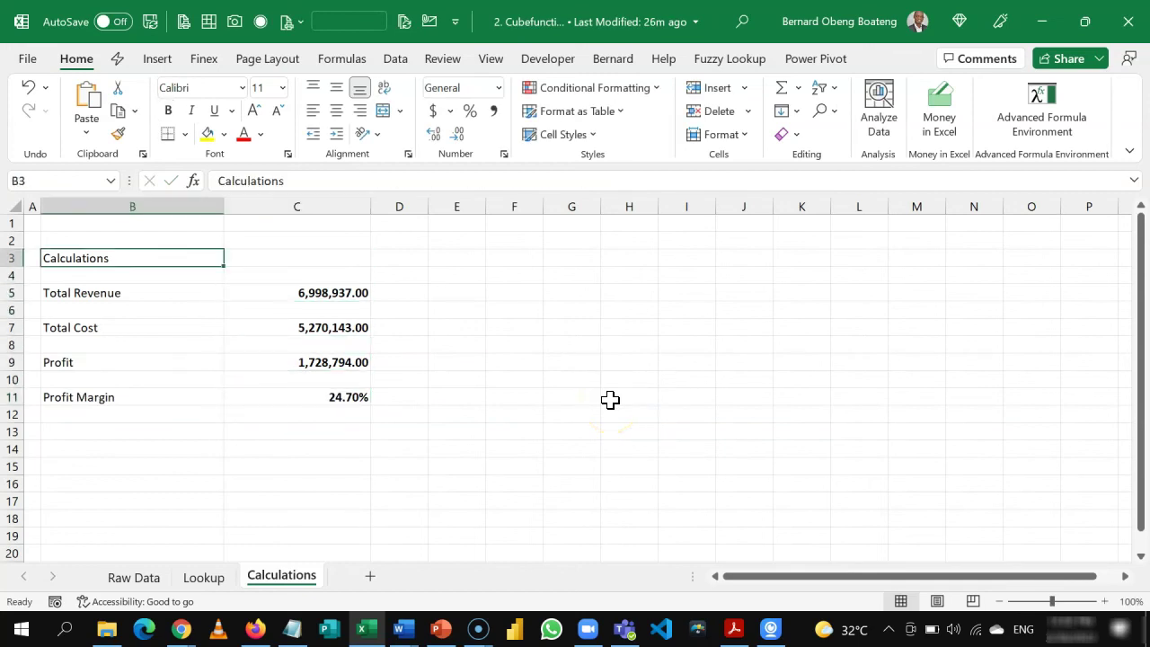
key("ctrl+b")
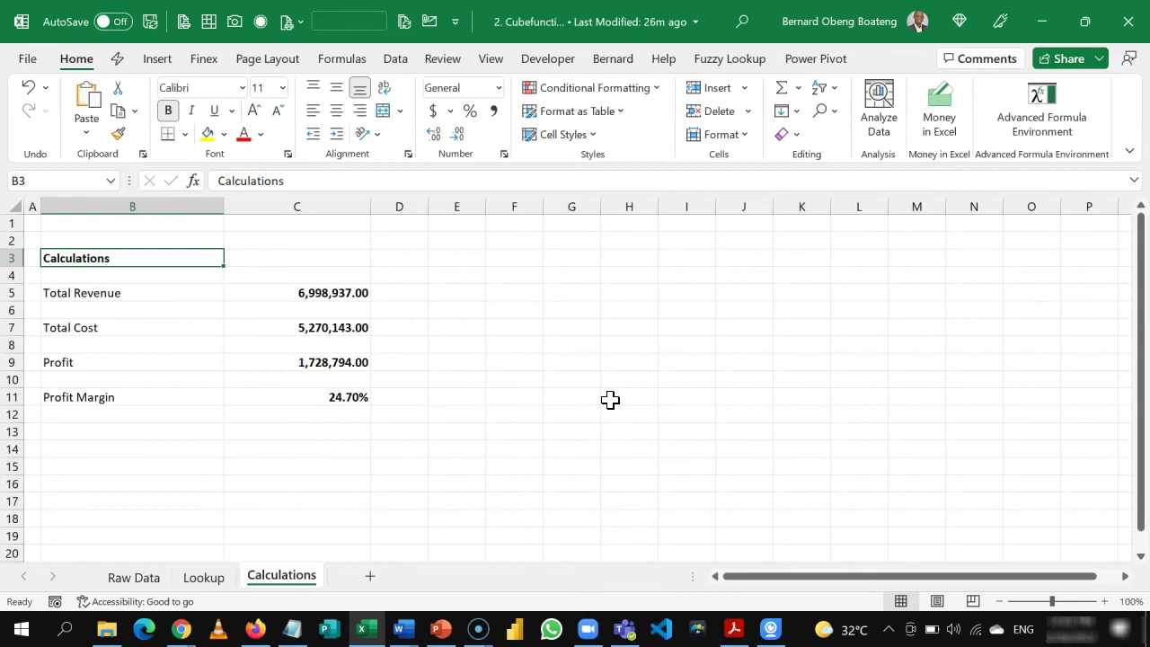
left_click(348, 291)
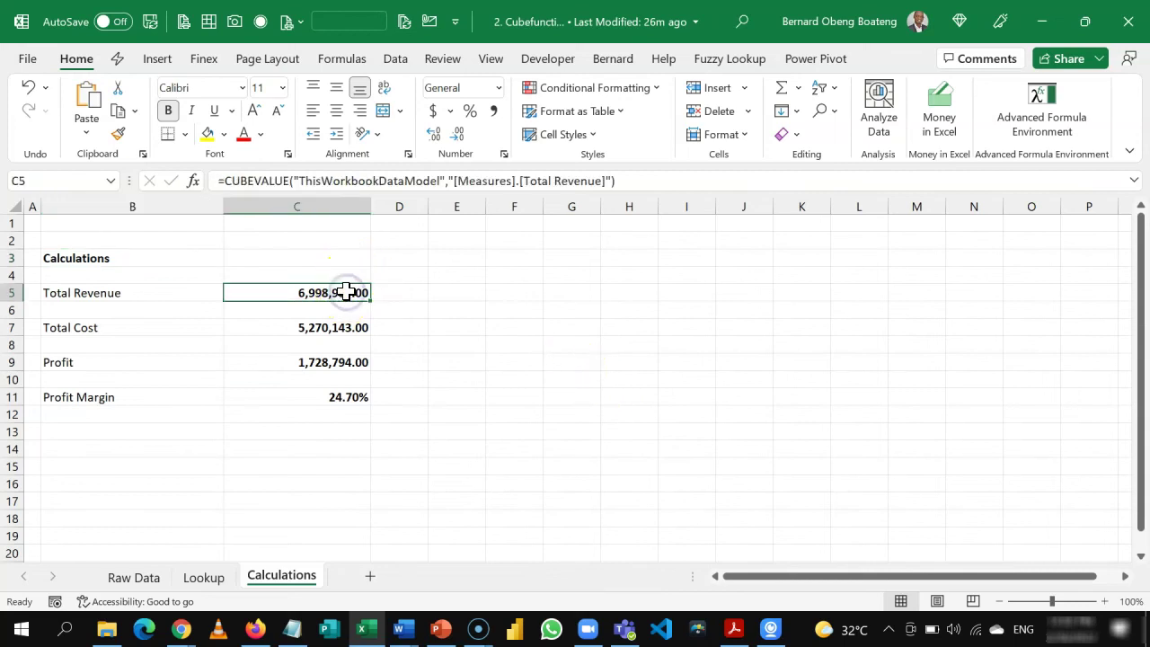